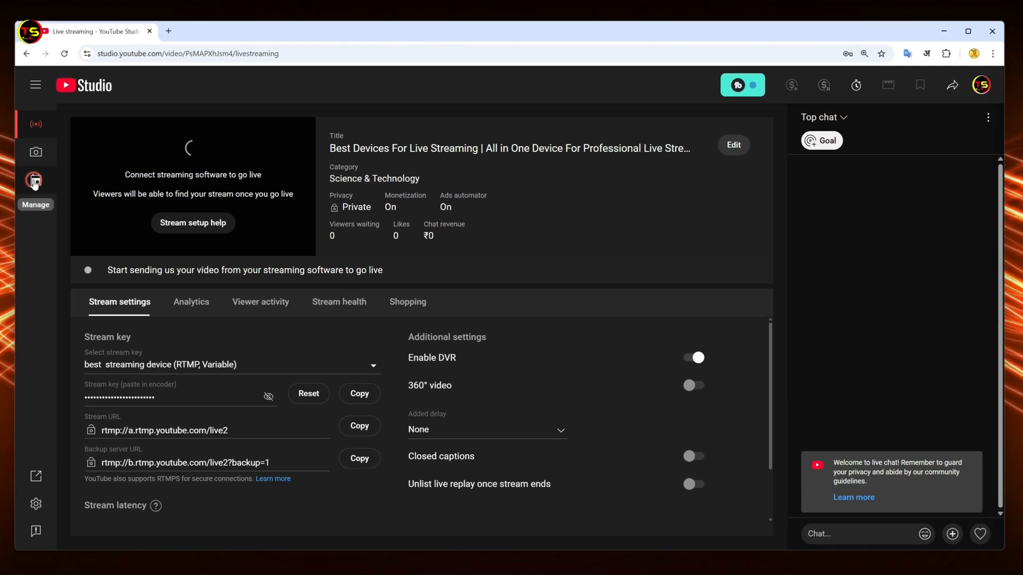
Start scheduling a new stream with fresh settings, title it TESTING, review its details and continue to the customization stage.
click(38, 202)
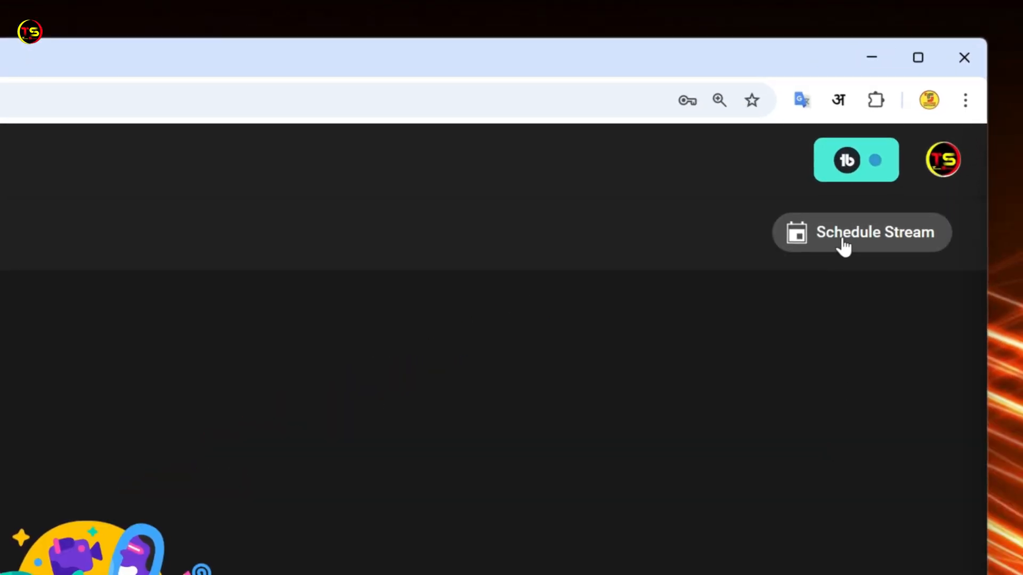
click(843, 245)
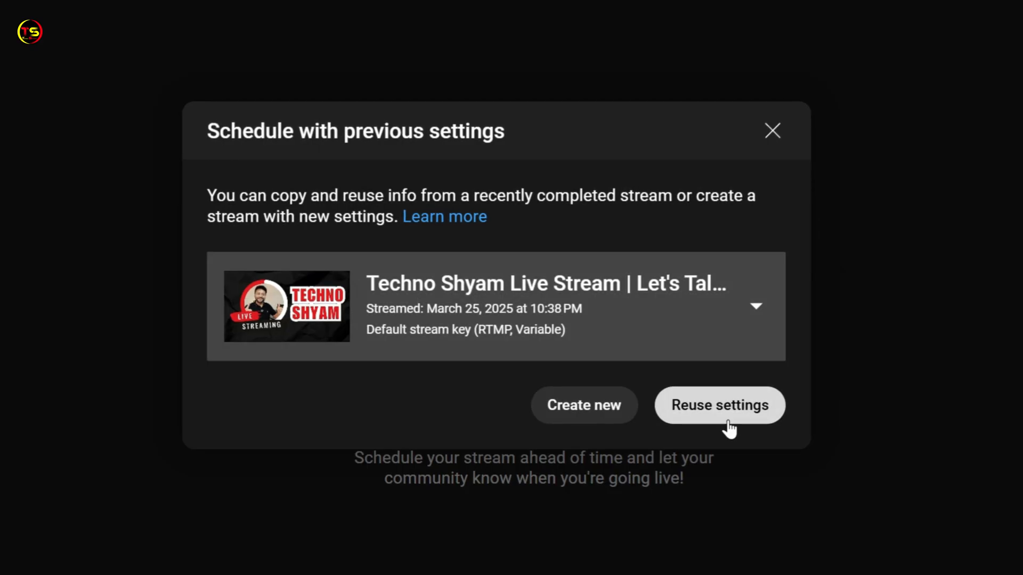
click(579, 421)
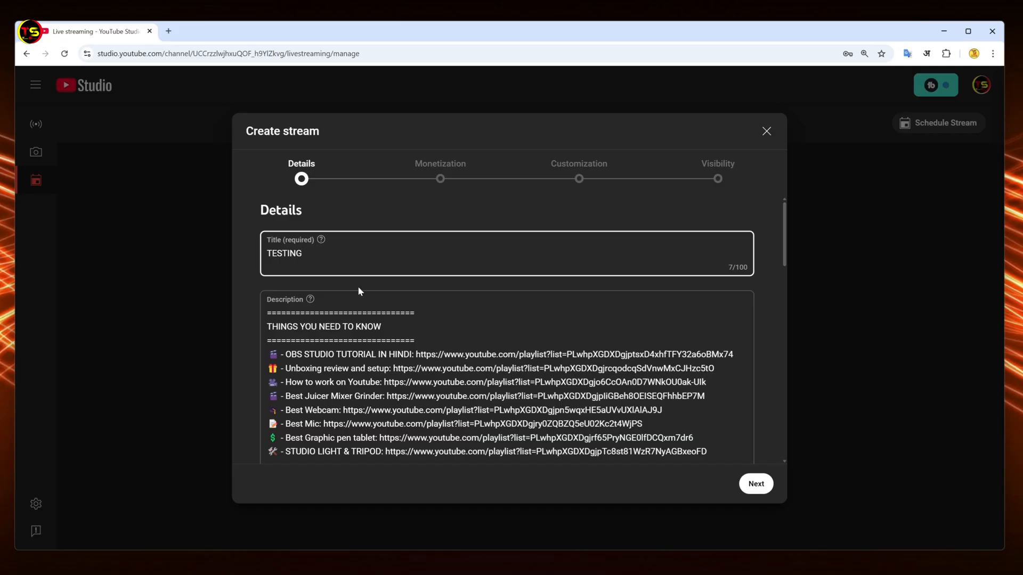
scroll(359, 291, down, 10)
scroll(577, 309, down, 6)
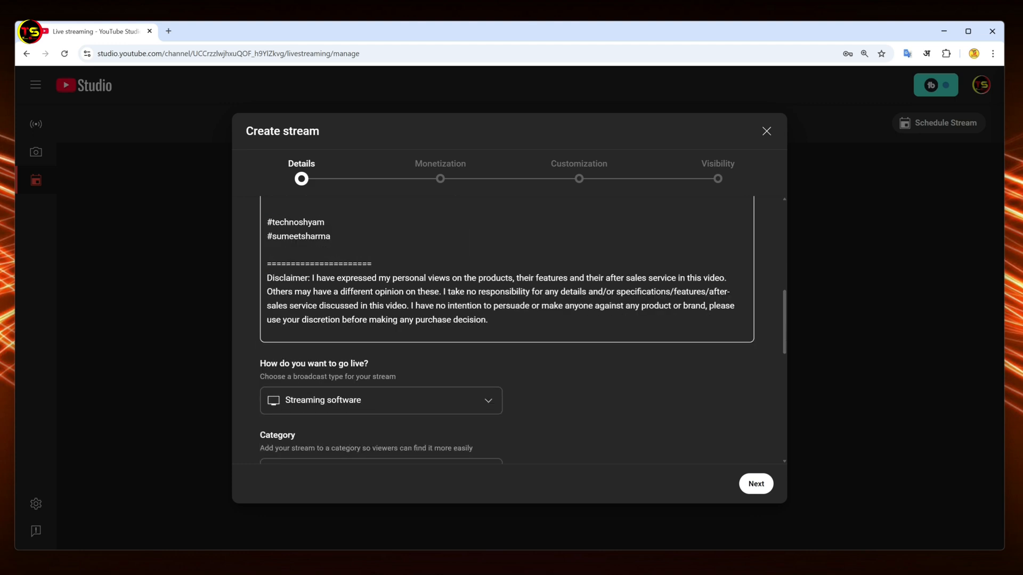
scroll(559, 361, down, 3)
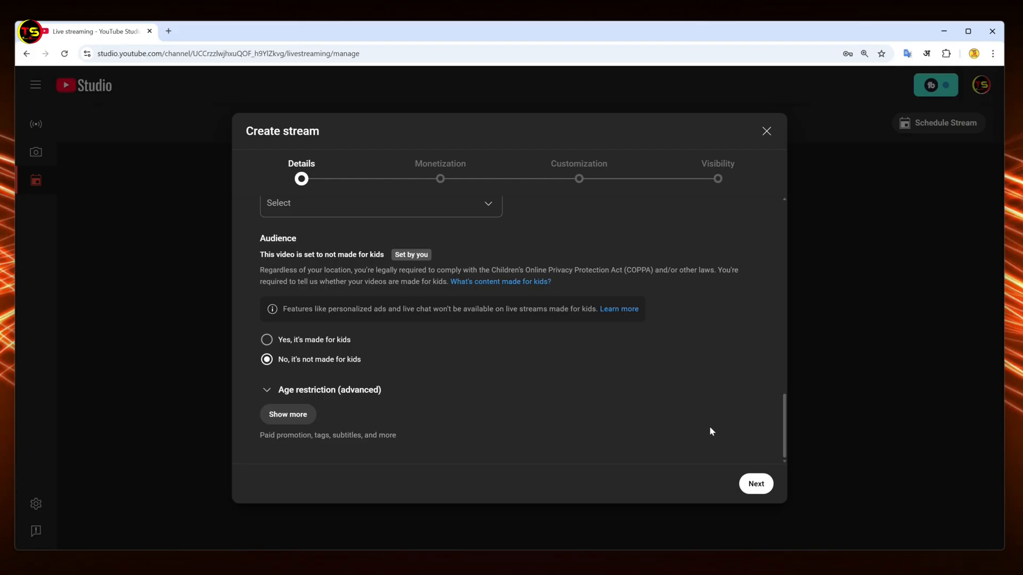
click(758, 486)
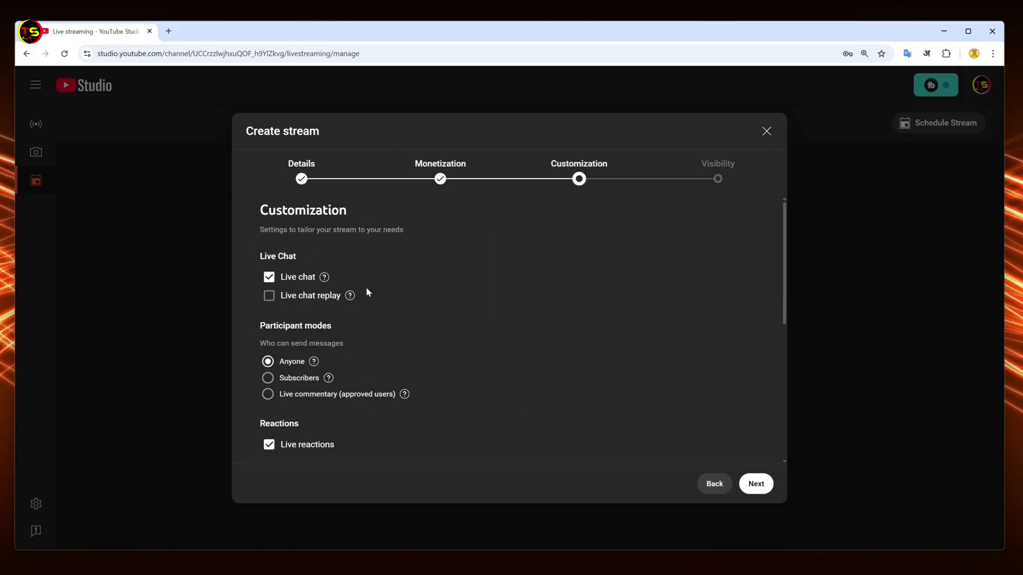
Keep the customization settings, set the stream's visibility to Private and finish scheduling it.
scroll(434, 301, down, 5)
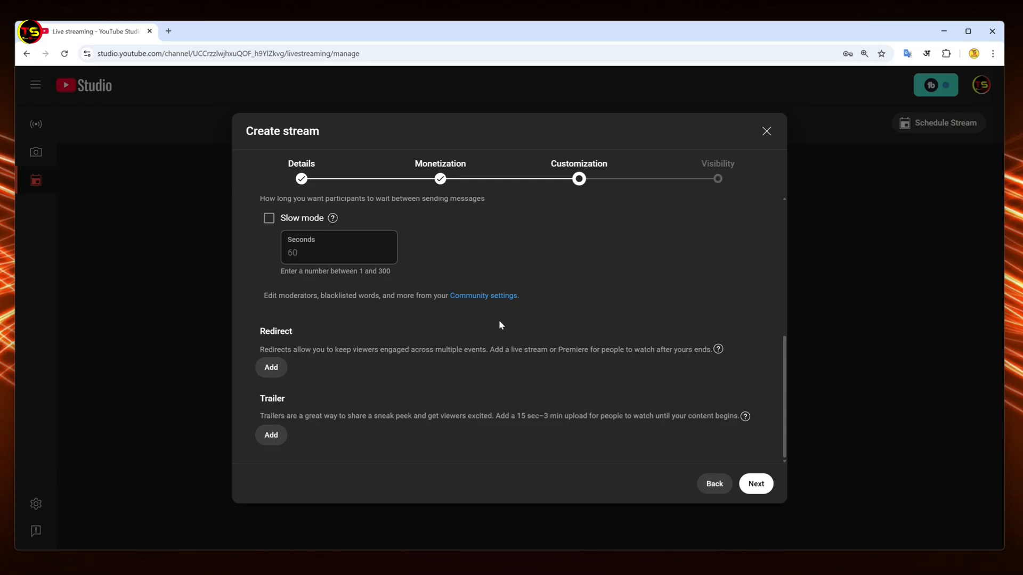
click(759, 491)
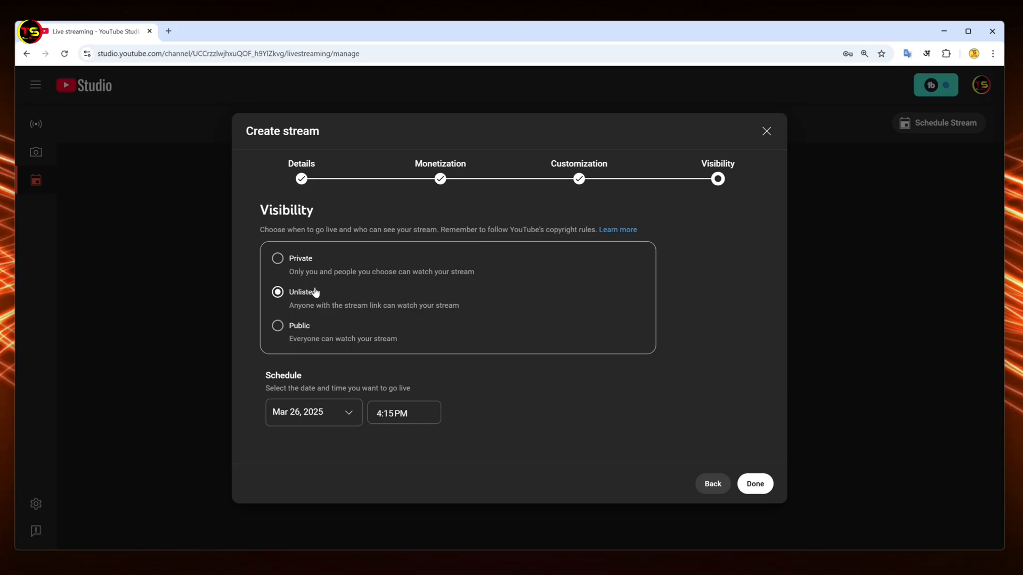
click(277, 261)
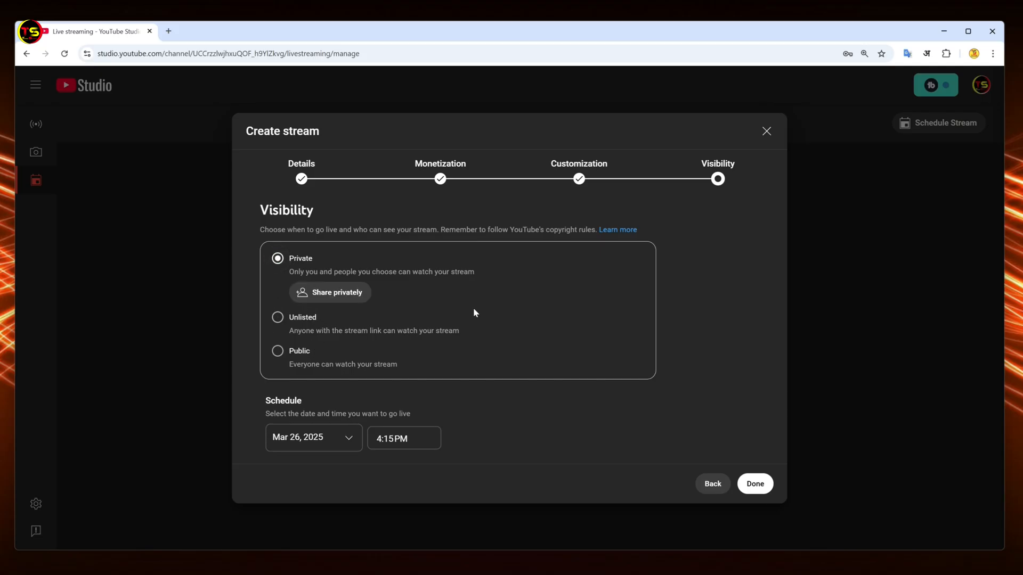
click(755, 483)
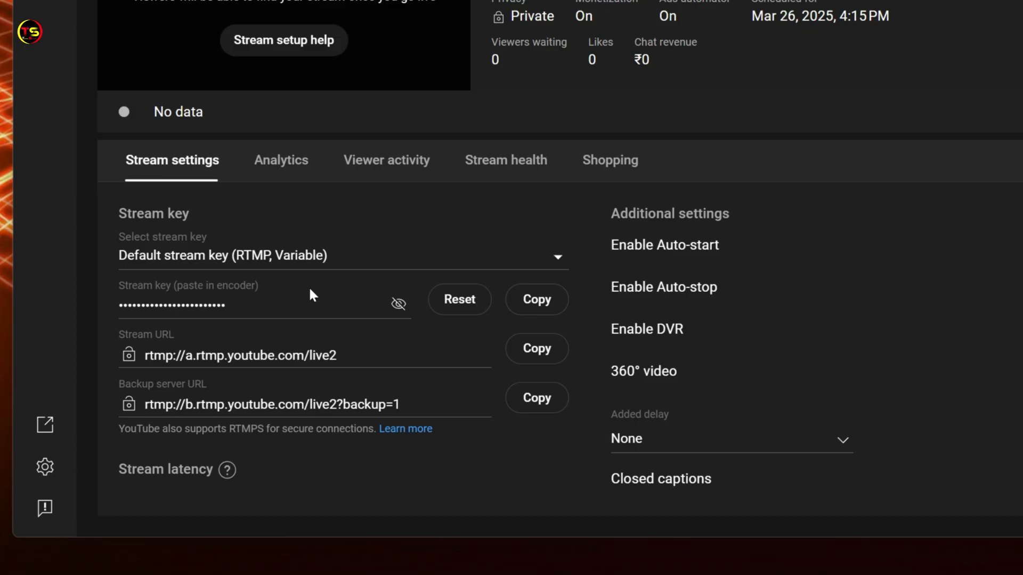
Copy the scheduled stream's stream key, switch to OBS Studio and save it as the stream key in the stream settings.
click(542, 308)
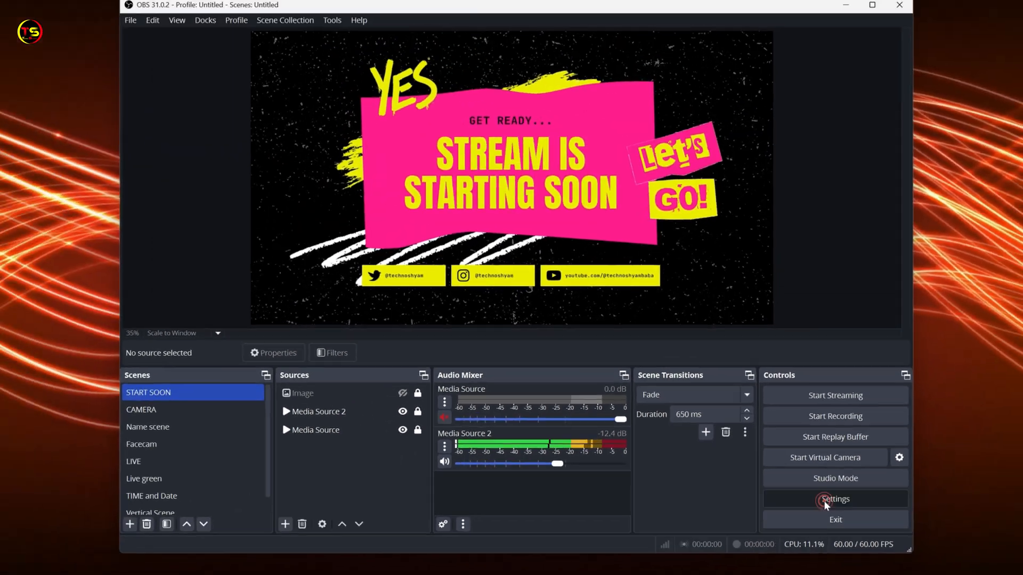
click(795, 457)
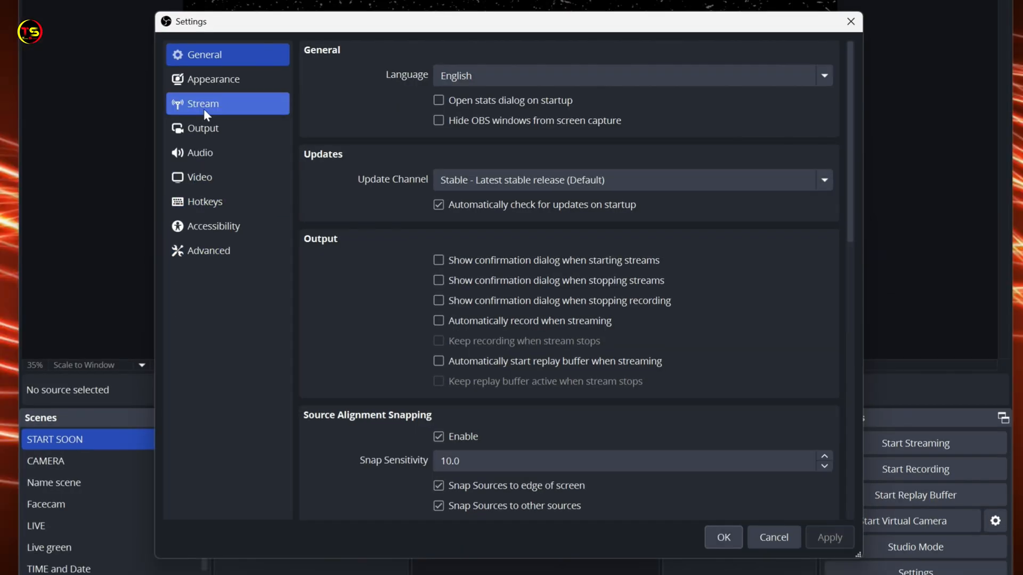
click(204, 110)
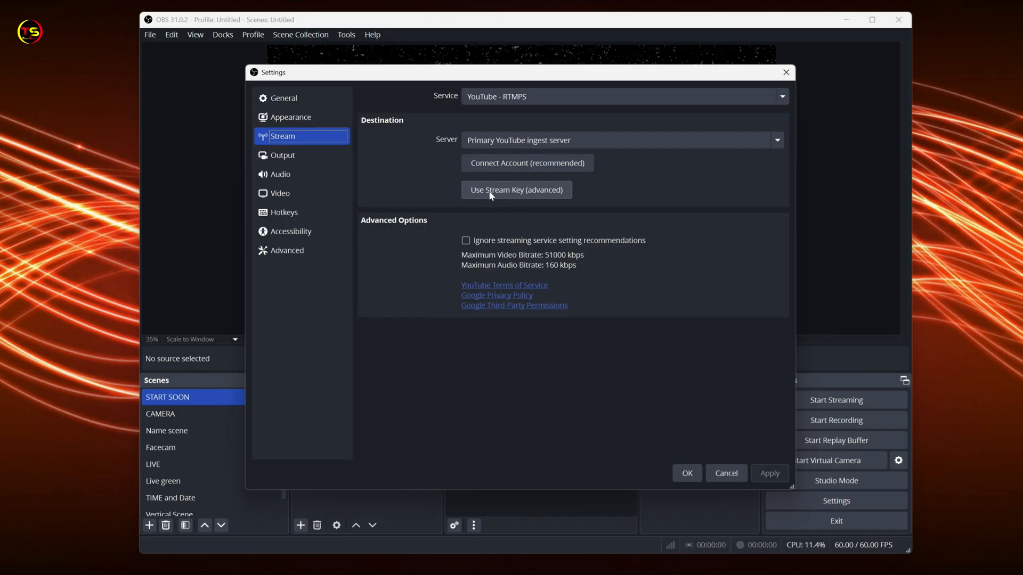
click(510, 190)
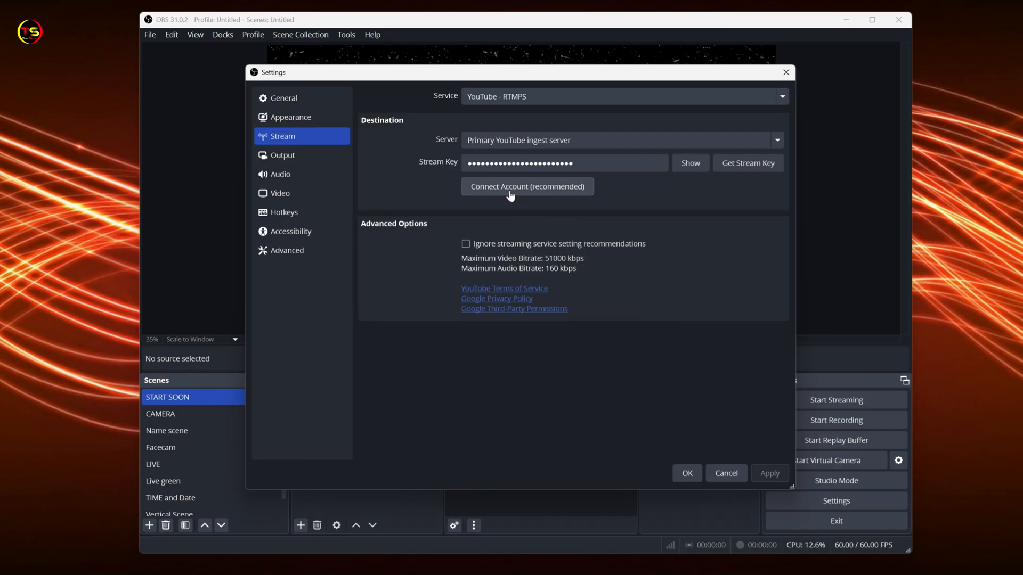
drag(583, 162, 467, 163)
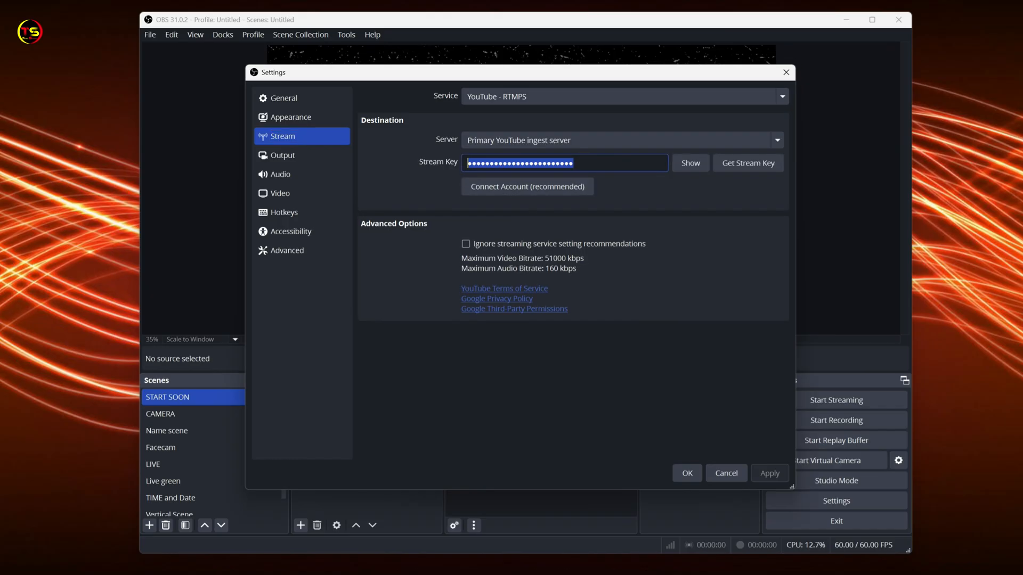
right_click(485, 163)
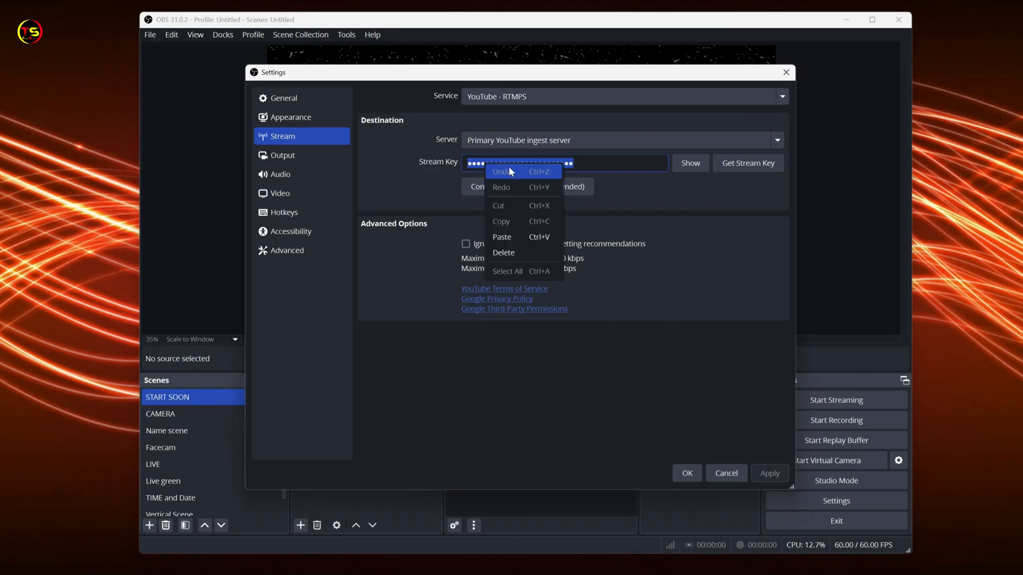
click(503, 238)
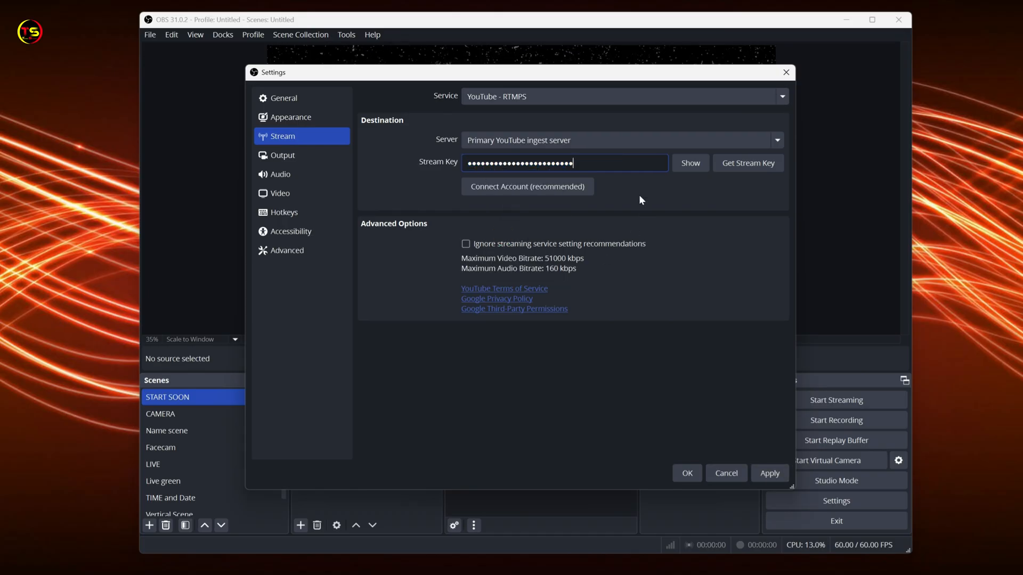
click(770, 474)
click(686, 474)
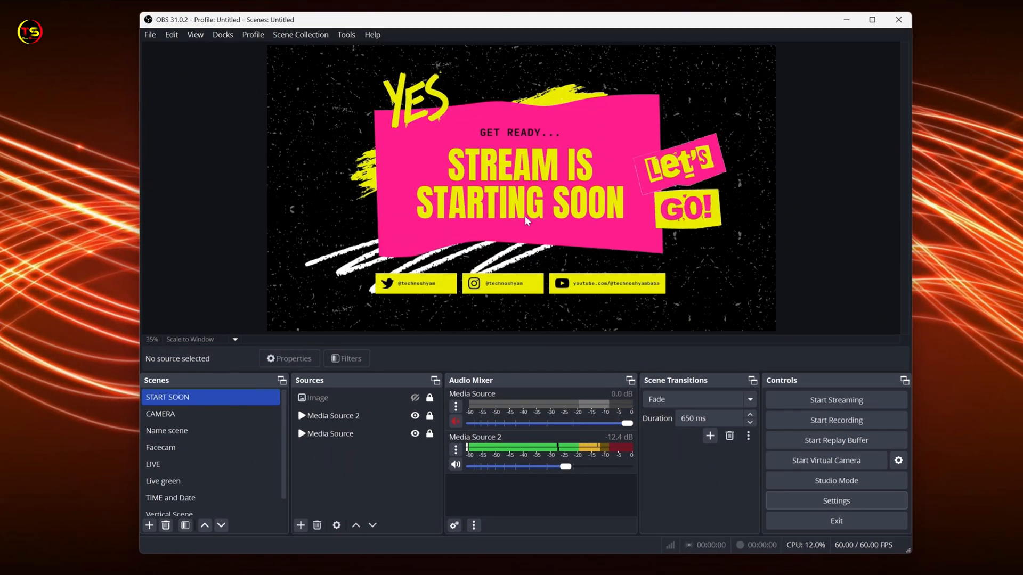
Preview the CAMERA scene and switch back to the START SOON scene.
click(175, 414)
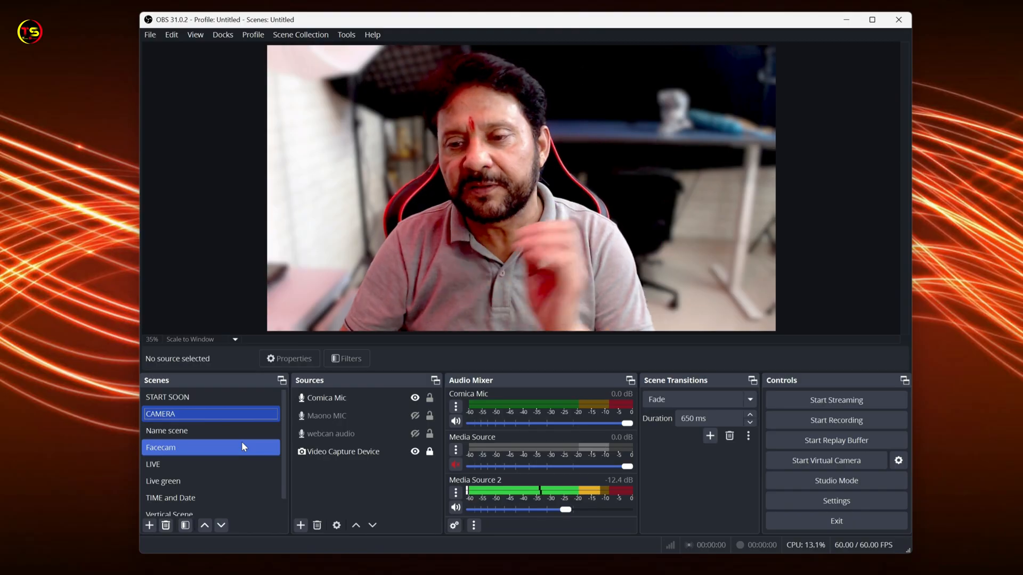
click(188, 399)
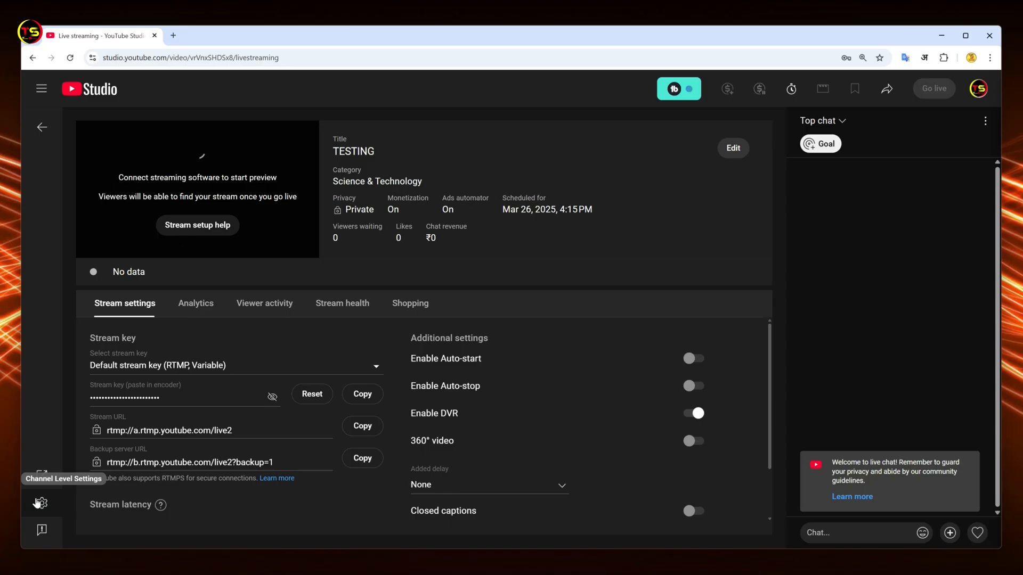
click(52, 478)
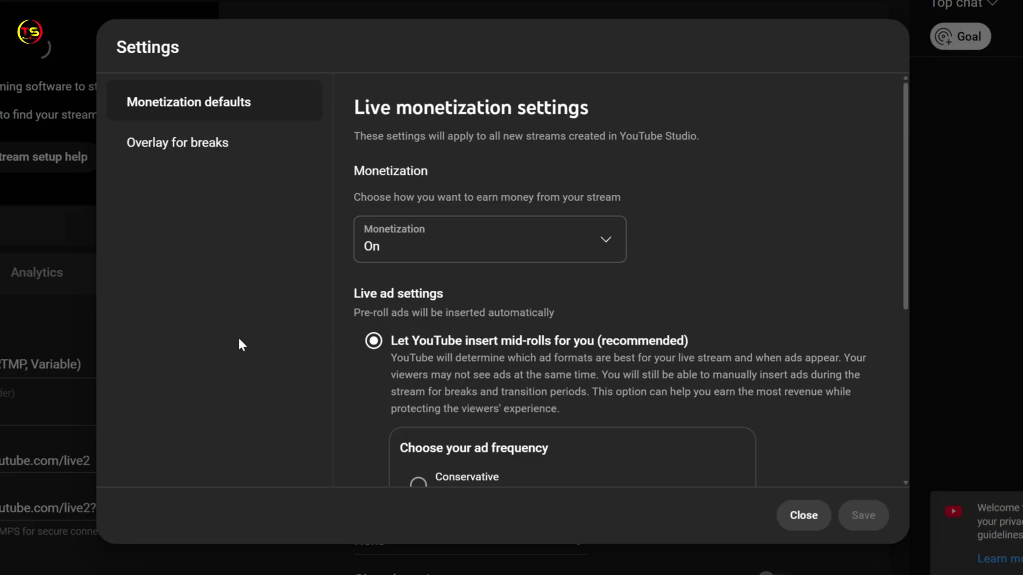
click(162, 160)
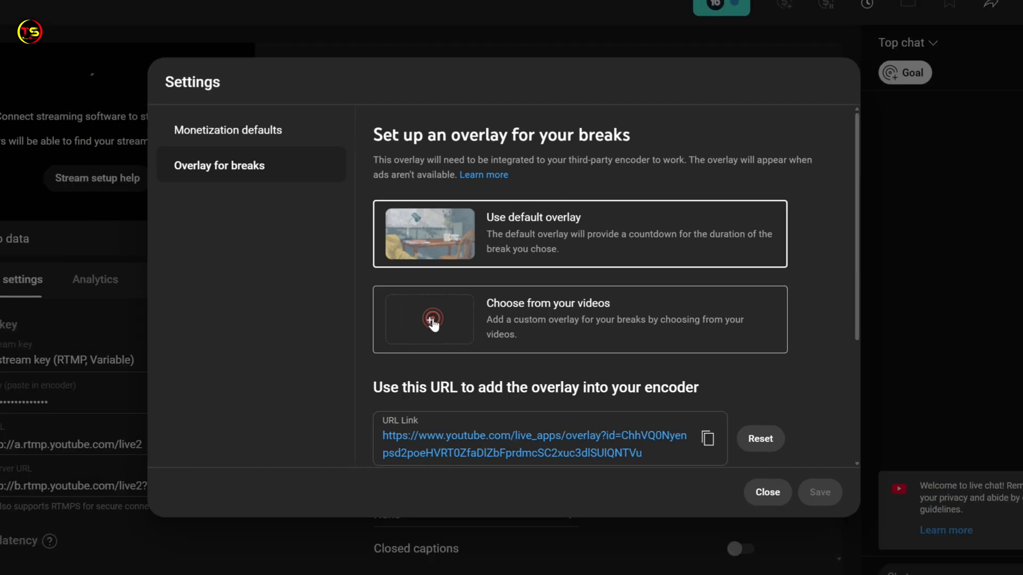
click(421, 321)
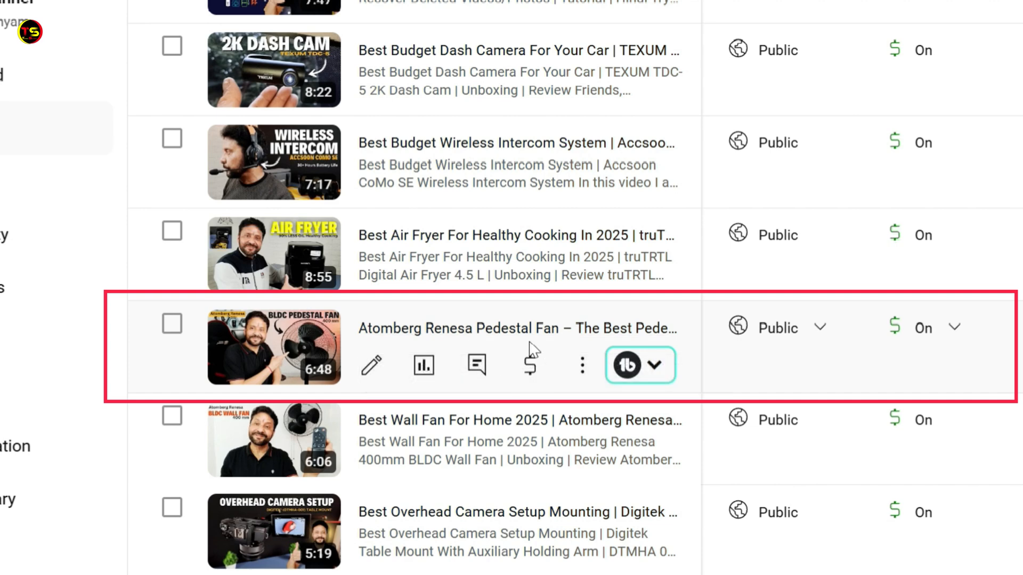
Turn off monetization for the Atomberg Renesa Pedestal Fan video, close the video chooser and reload the live streaming page.
click(955, 327)
click(908, 385)
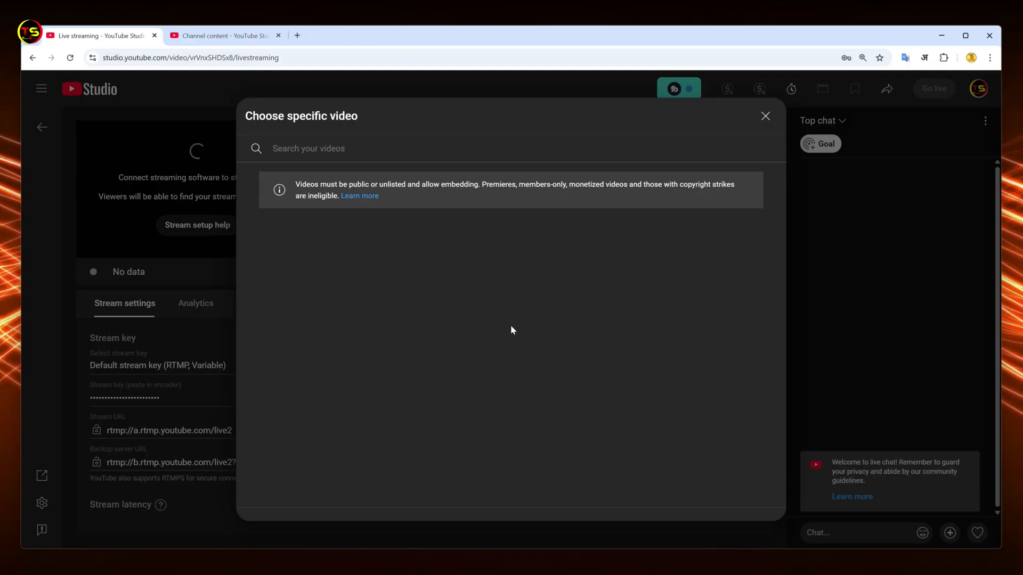
click(766, 116)
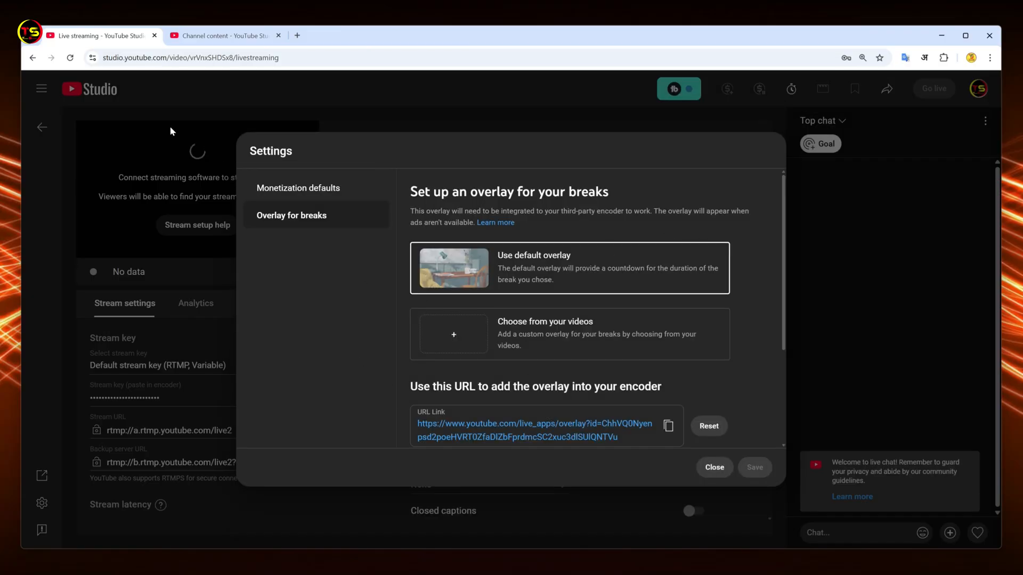
click(71, 58)
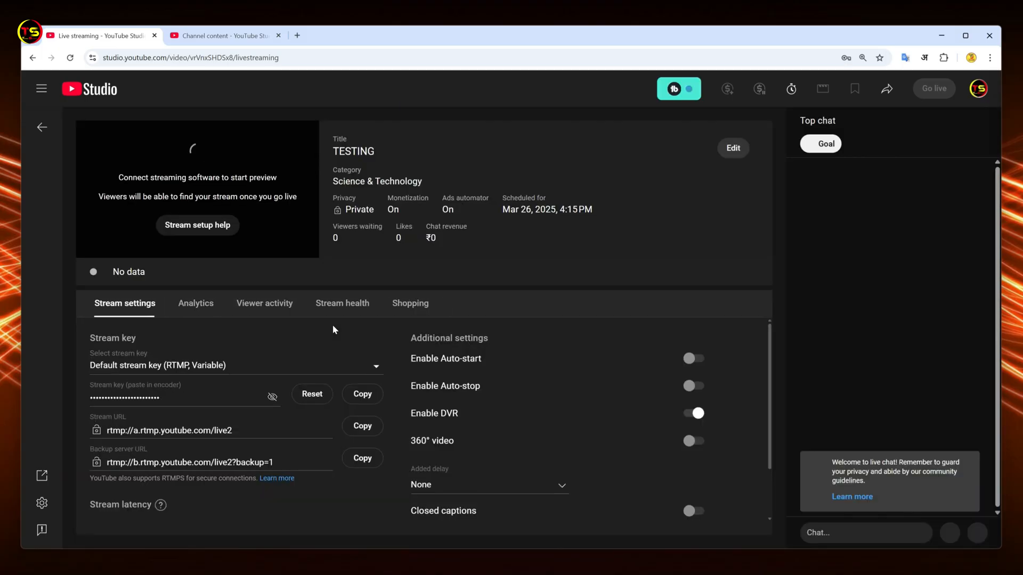
Choose the Atomberg Renesa Pedestal Fan video as the custom overlay for breaks in the channel-level settings.
click(42, 504)
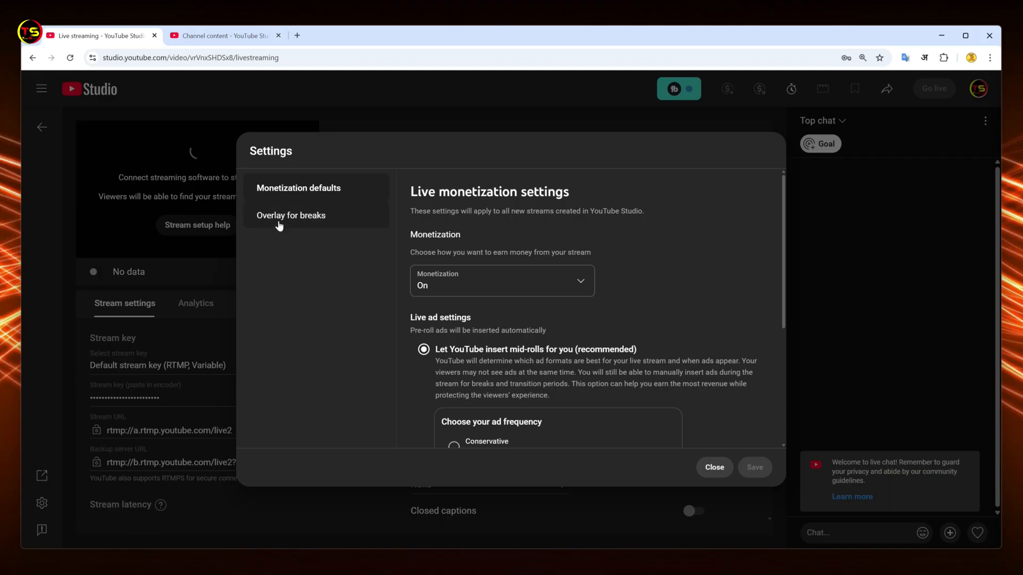
click(298, 220)
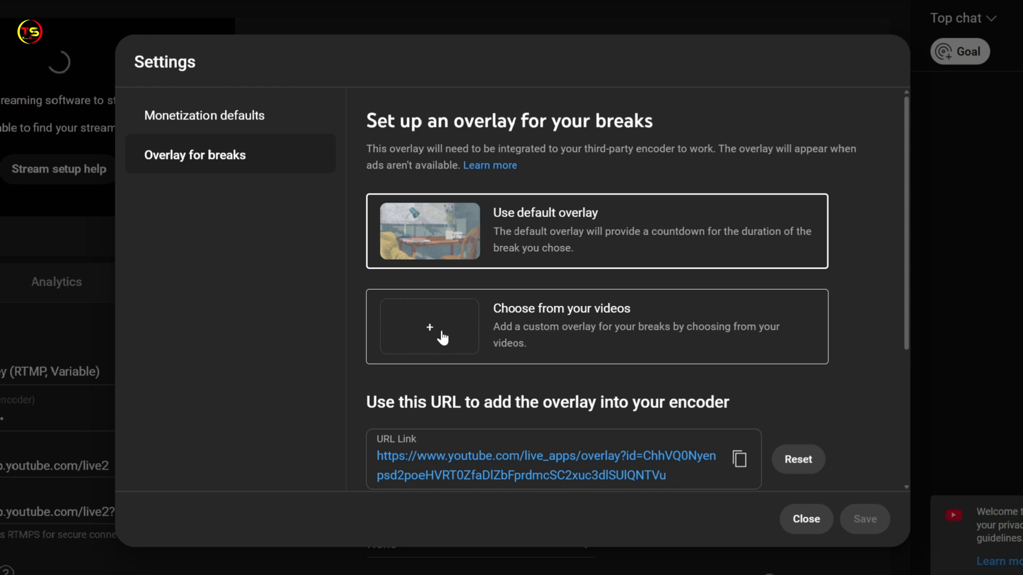
click(463, 338)
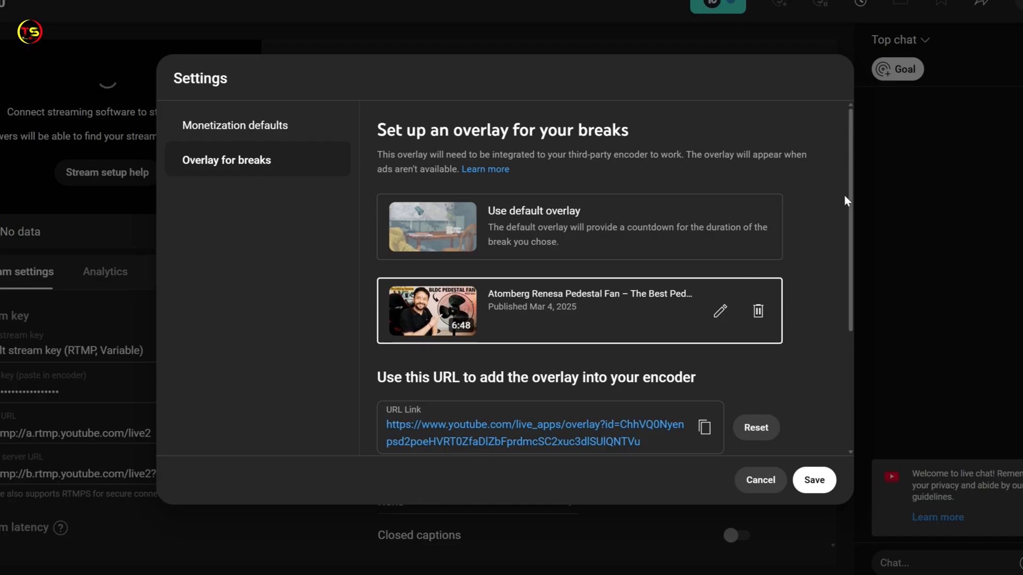
Copy the overlay URL for the encoder and save the overlay settings.
drag(851, 211, 859, 262)
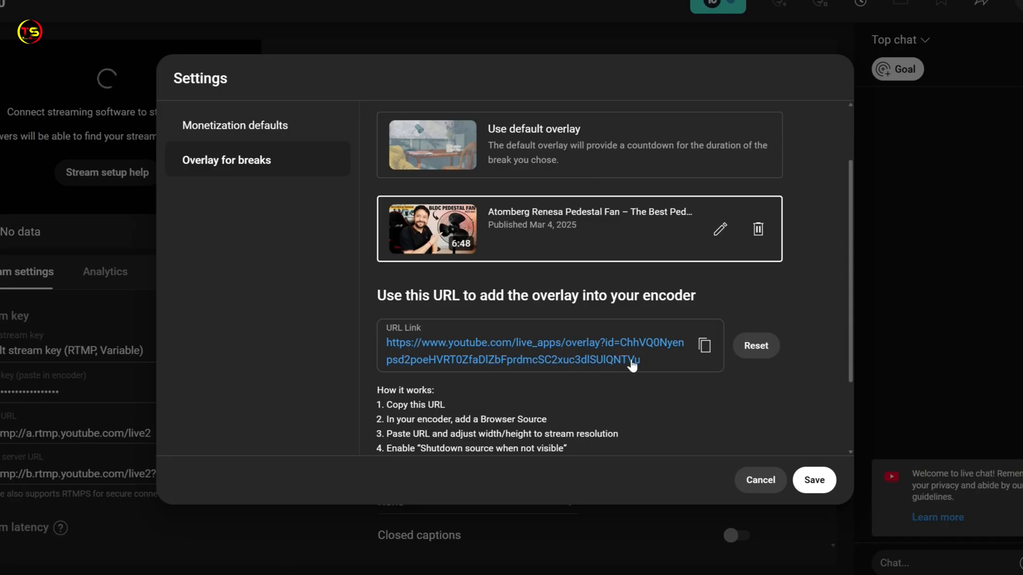
click(704, 347)
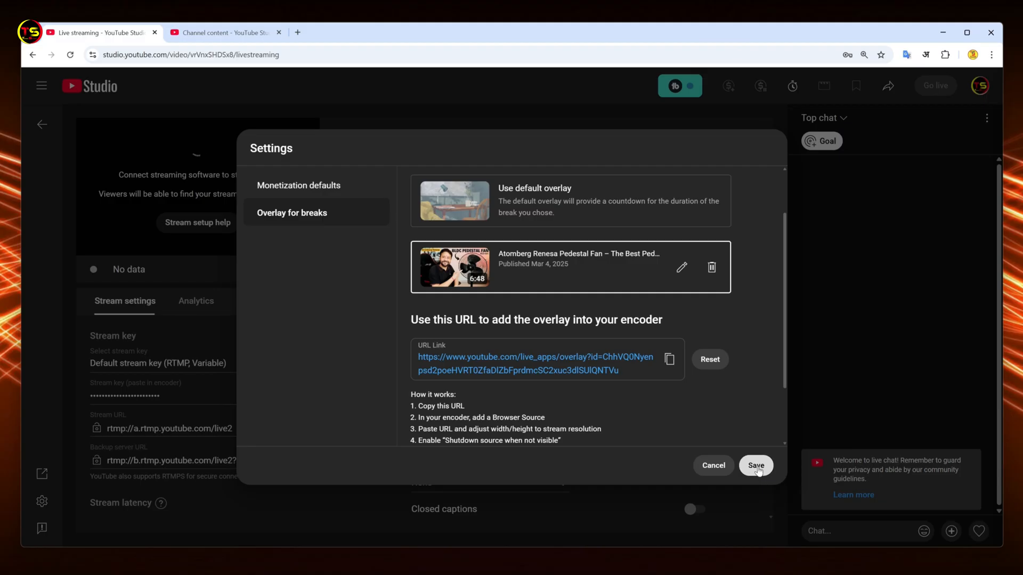
click(756, 467)
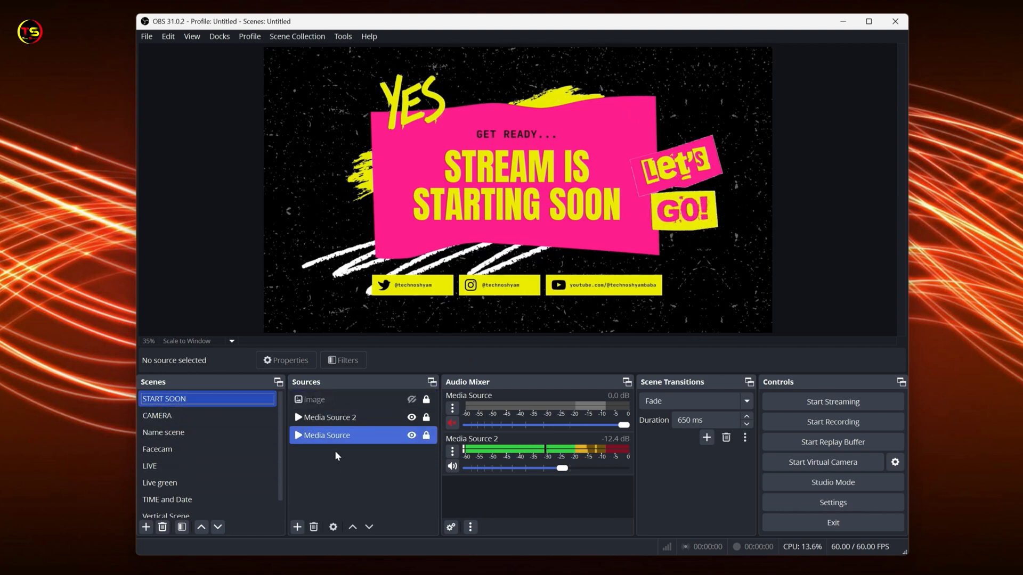
Add a new browser source named BREAK to the START SOON scene.
click(298, 527)
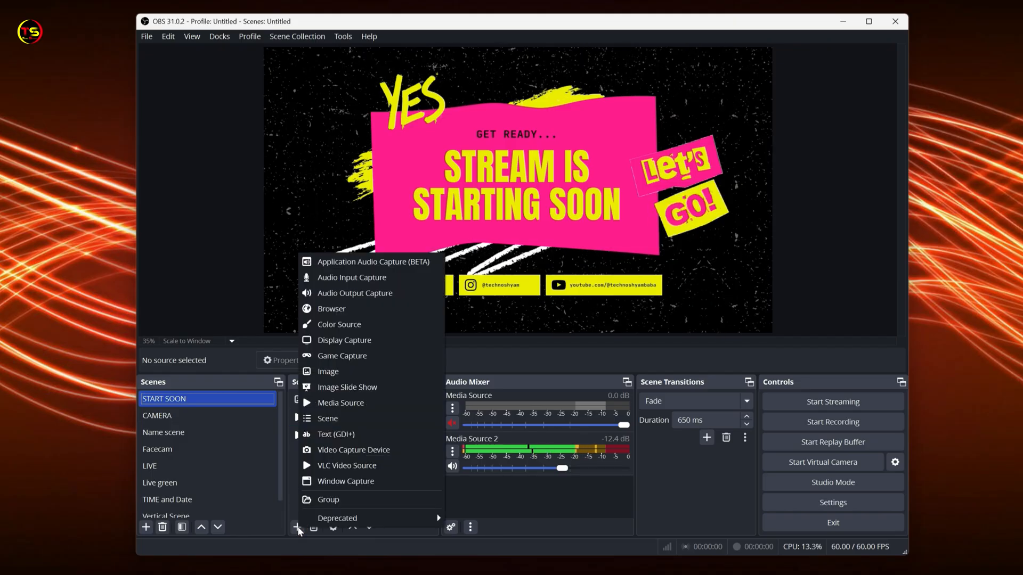
click(331, 309)
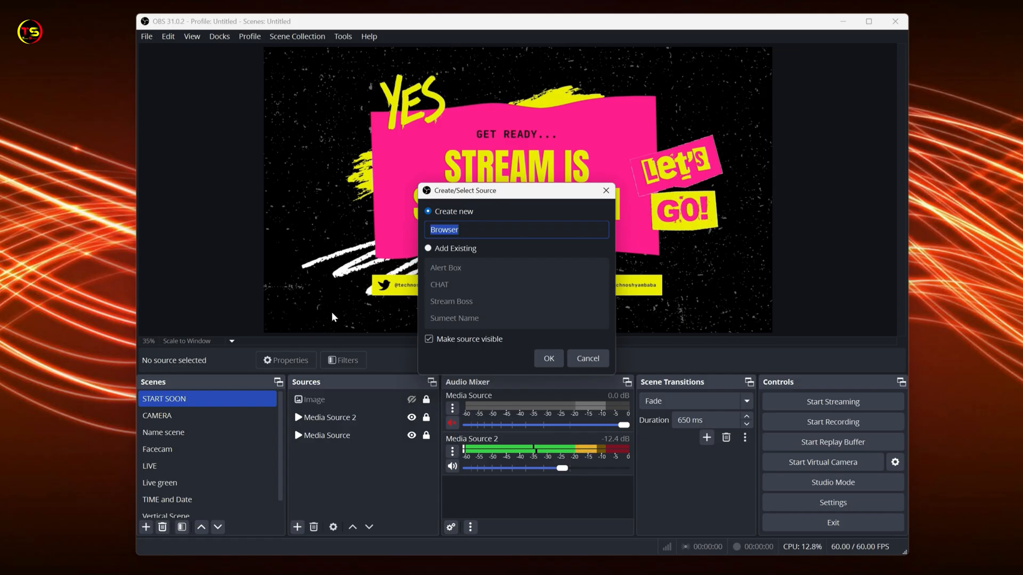
text(BREAK)
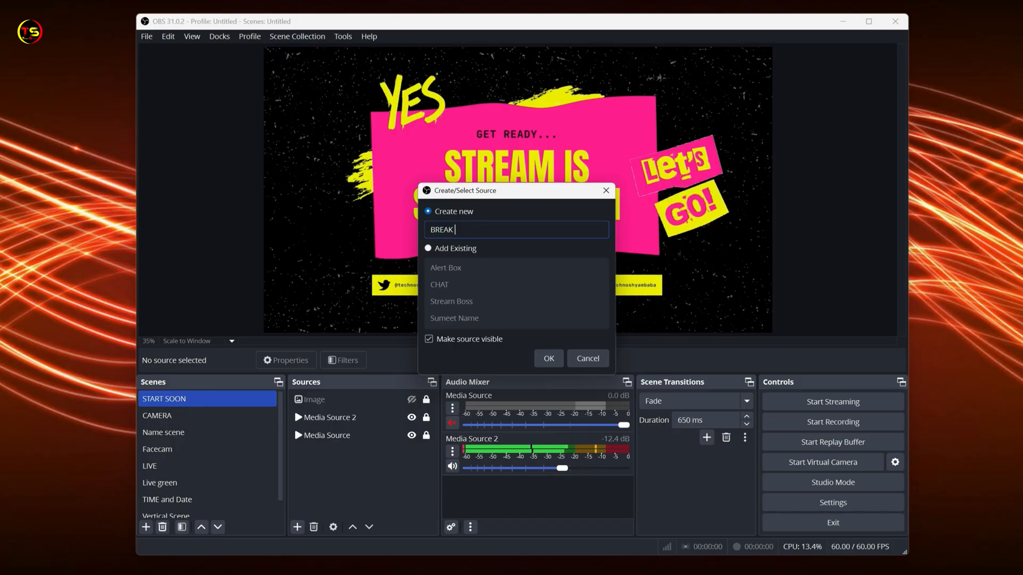
click(546, 359)
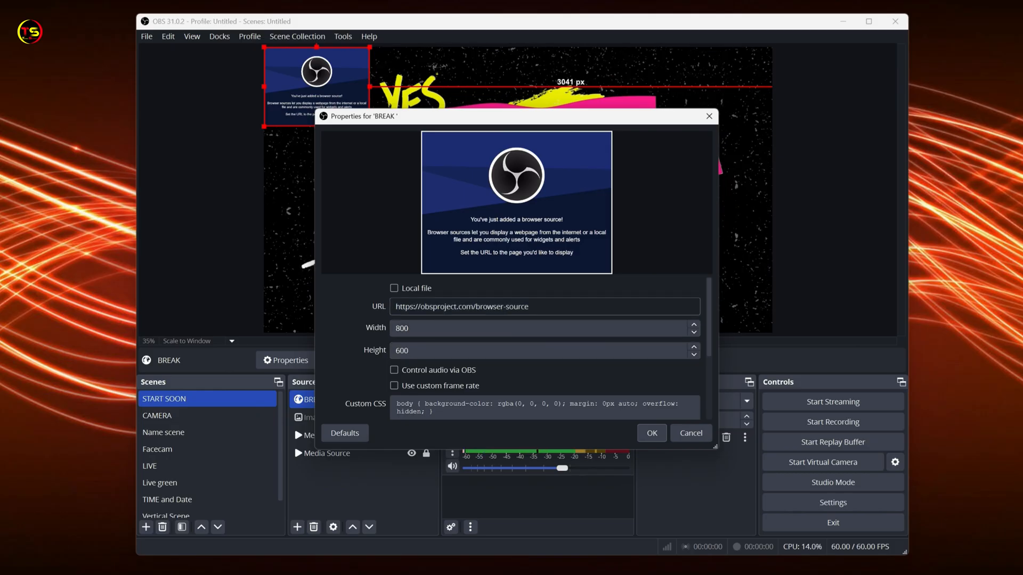
Paste the copied overlay URL into the BREAK source and set its width to 1920 and height to 1080.
drag(530, 307, 399, 307)
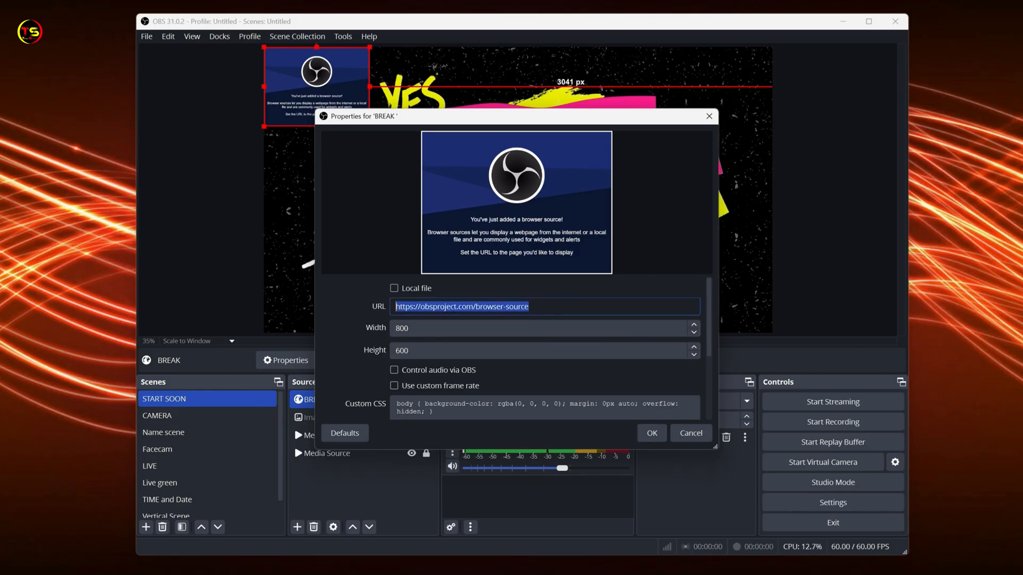
right_click(407, 308)
click(426, 386)
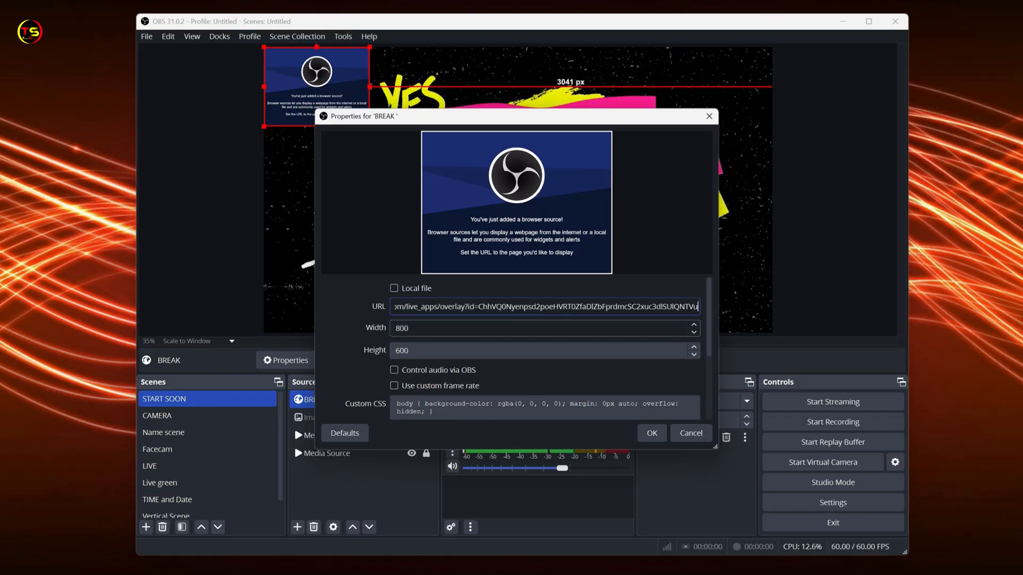
key(Tab)
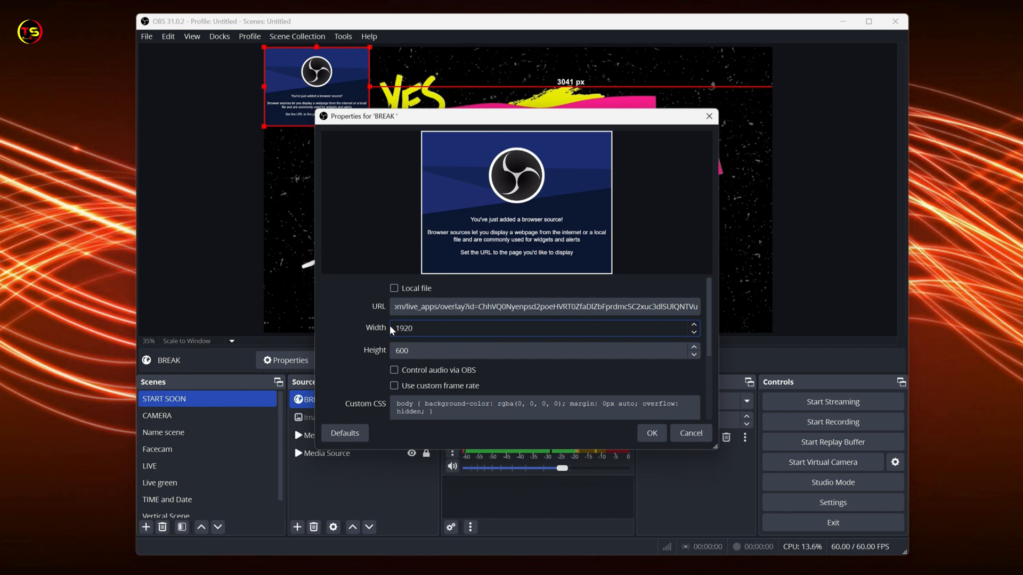
key(Tab)
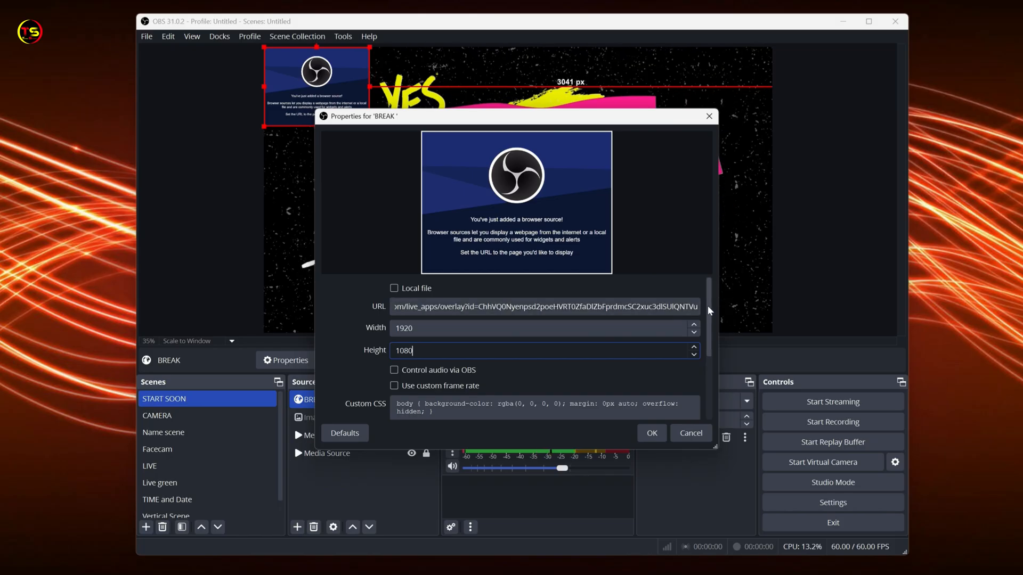
Enable audio control via OBS and shutdown when not visible for the BREAK source, and confirm its properties.
scroll(710, 305, down, 2)
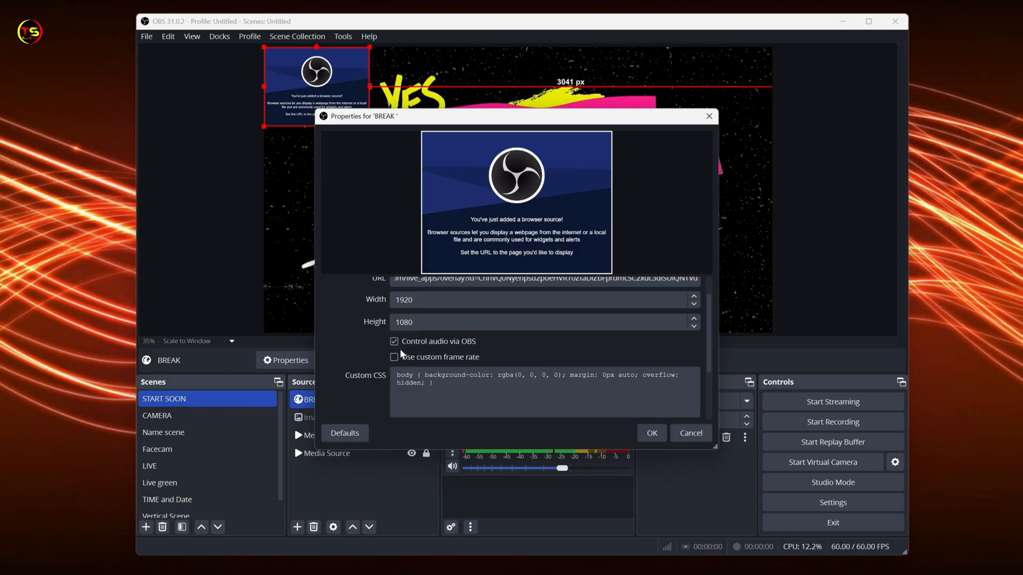
scroll(709, 314, down, 1)
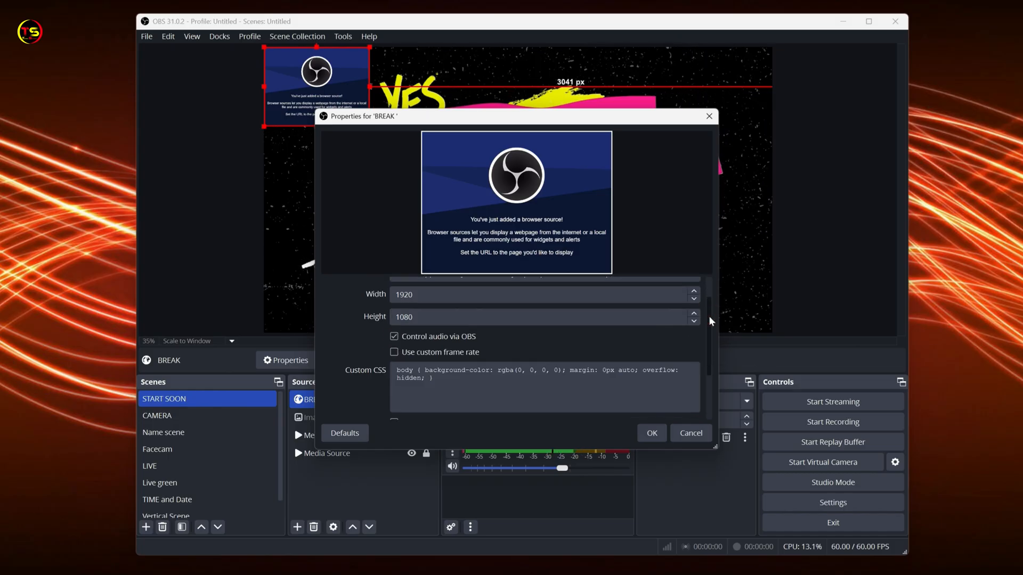
scroll(710, 333, down, 3)
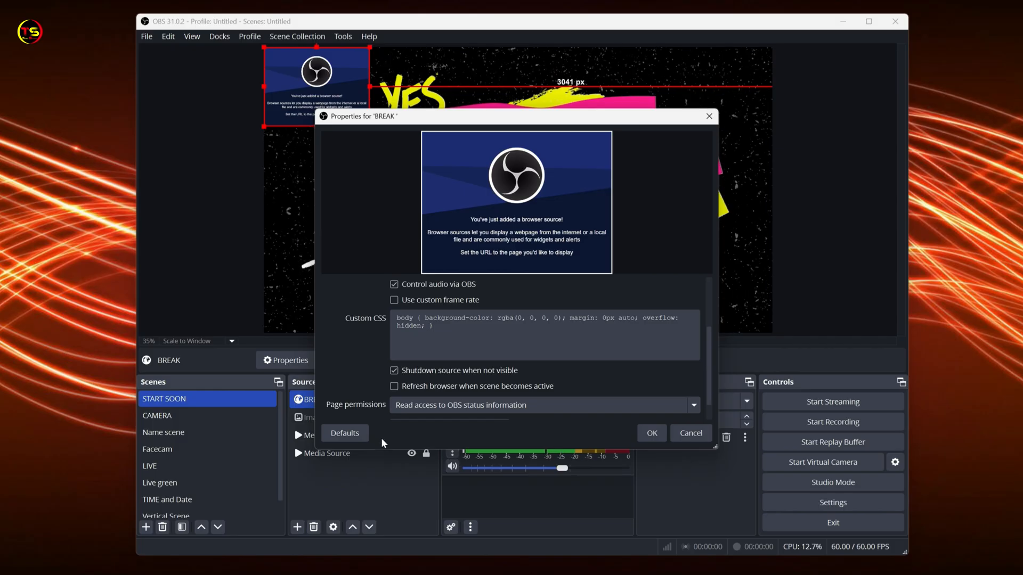
click(652, 434)
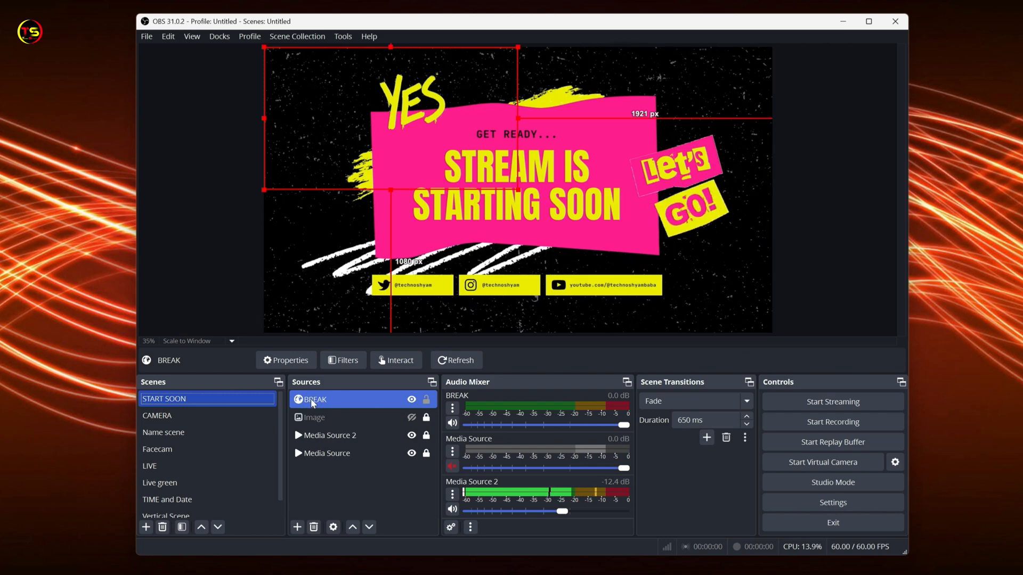
Fit the BREAK source to the screen and lock it.
click(331, 400)
right_click(330, 400)
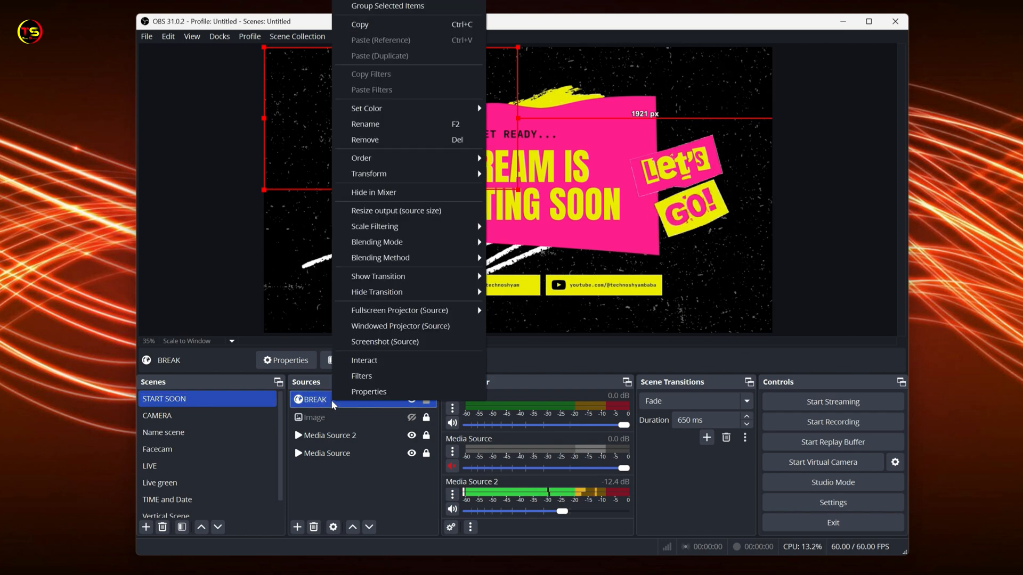
mouse_move(361, 176)
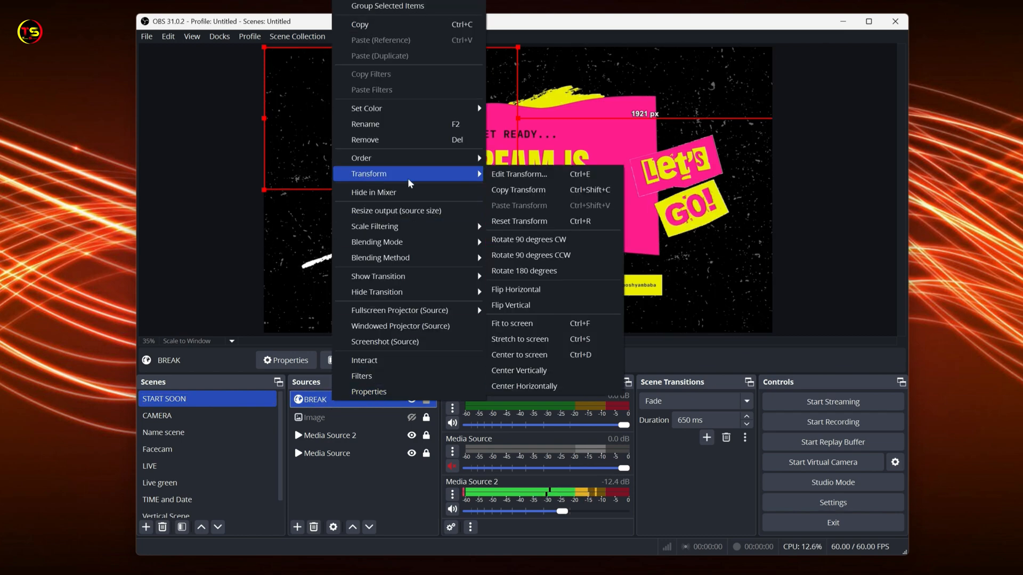
click(528, 326)
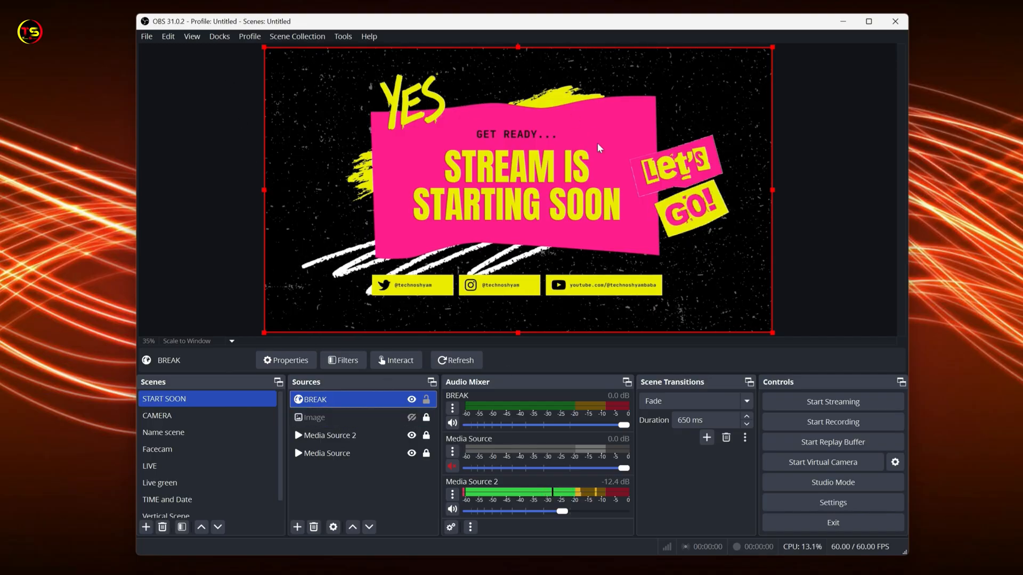
click(426, 400)
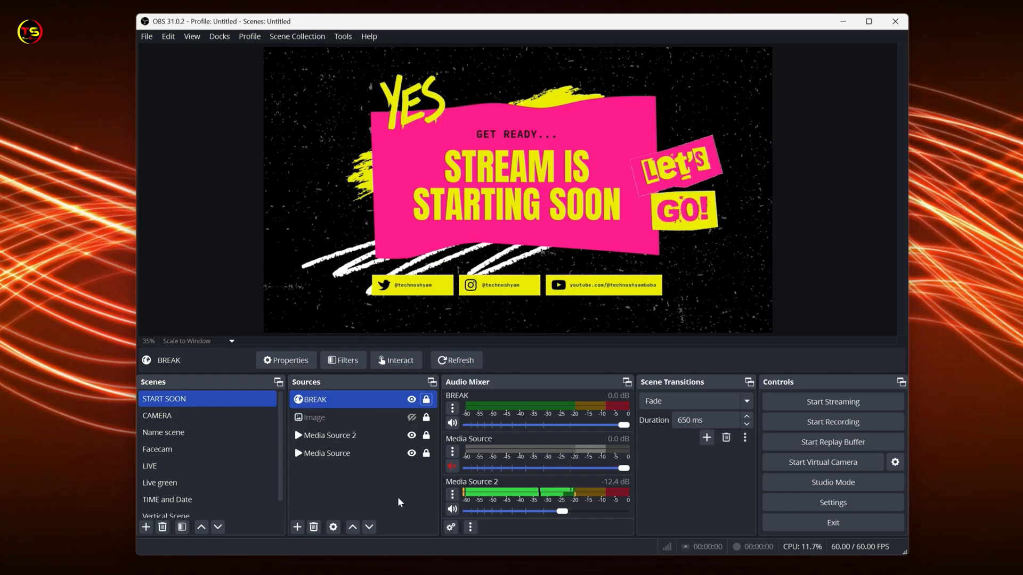
Start streaming from OBS and take the TESTING stream live in YouTube Studio.
click(831, 402)
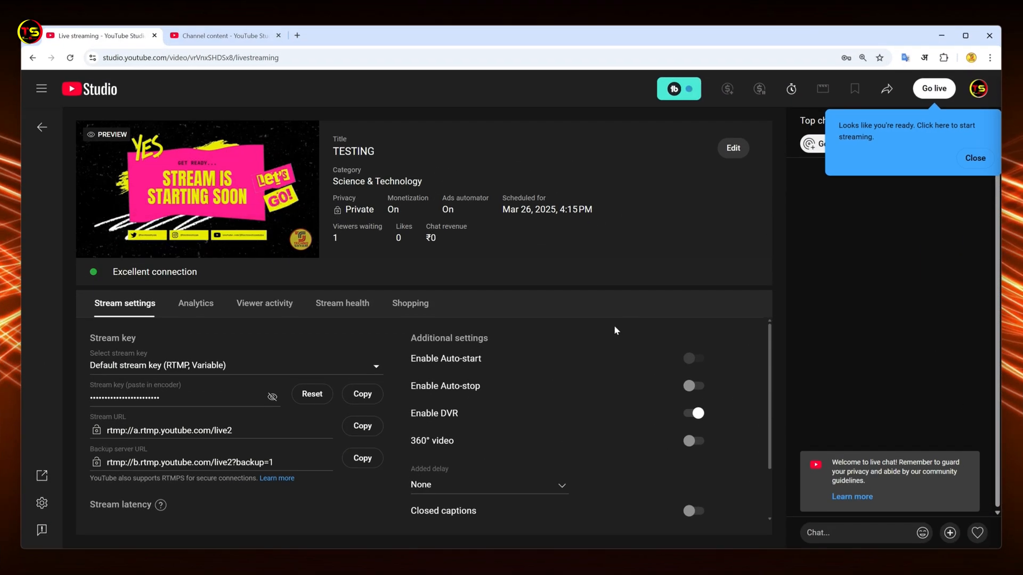
mouse_move(130, 209)
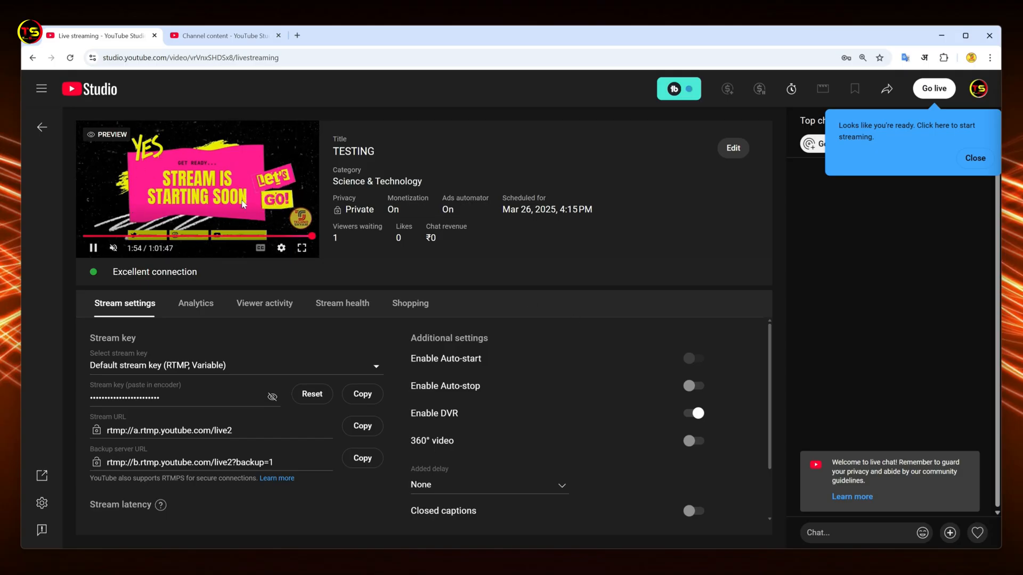
click(934, 89)
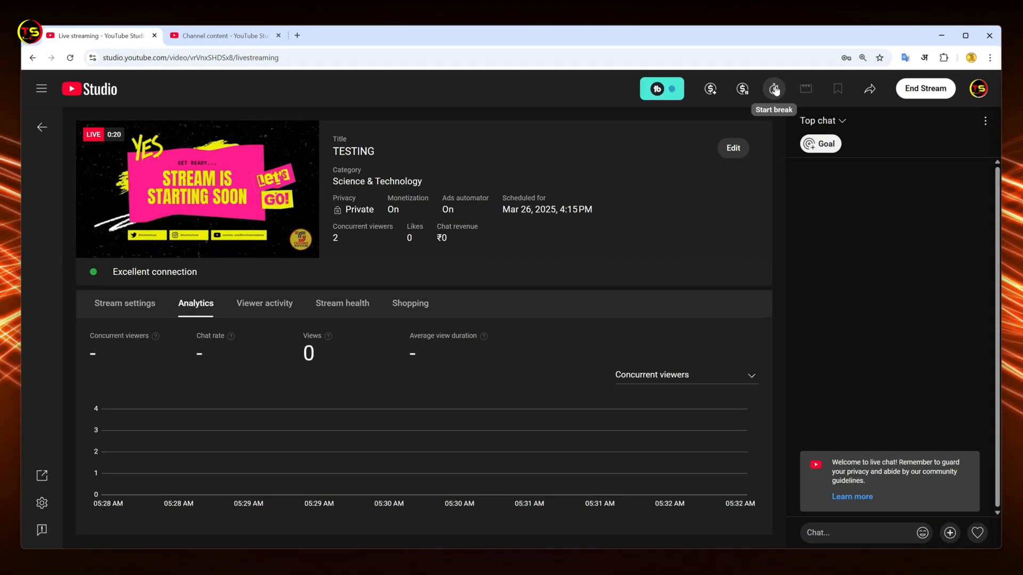
Start a 1-minute break on the live stream and extend it by another 1 minute once it runs out.
click(775, 89)
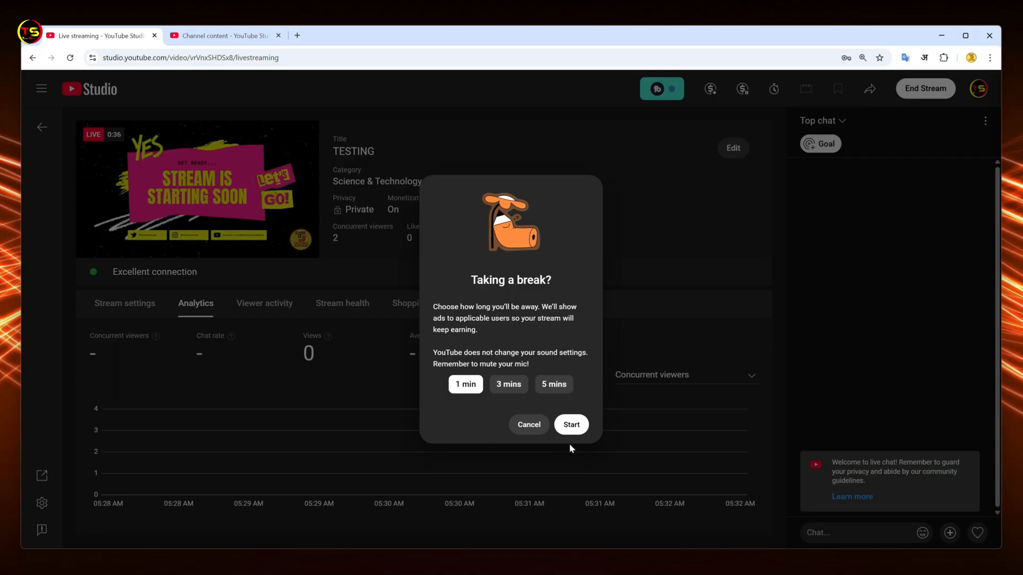
click(572, 426)
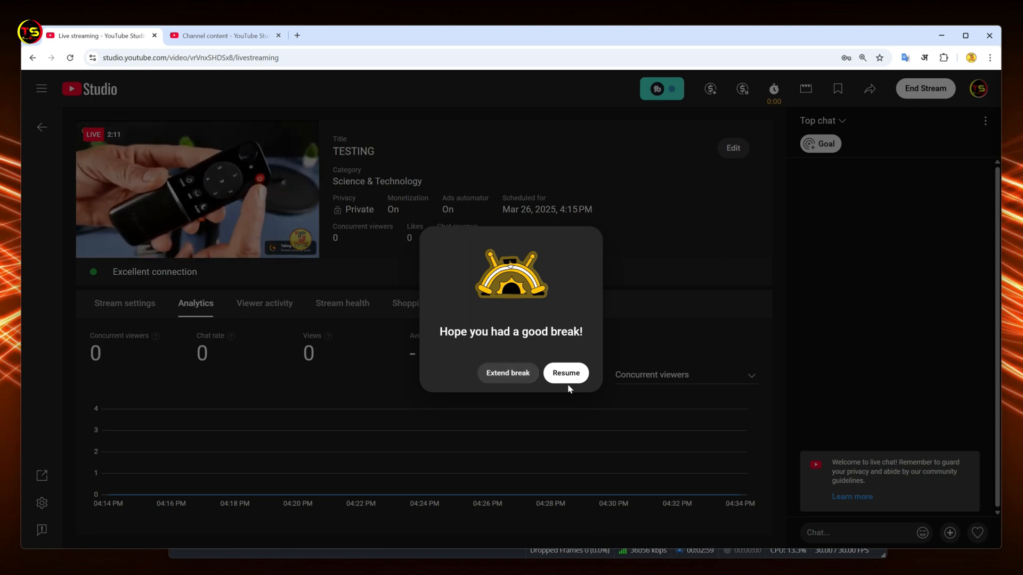
click(499, 375)
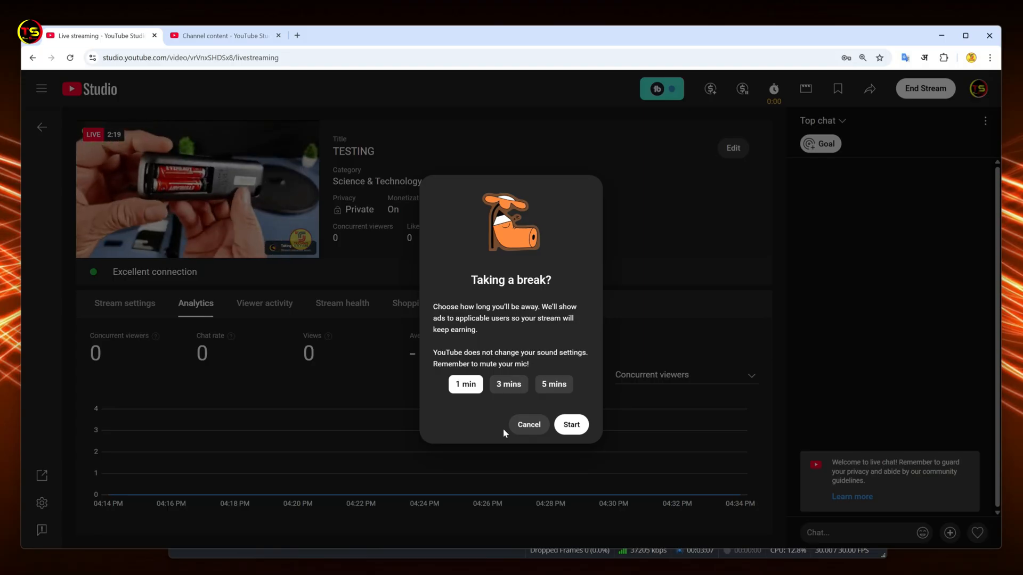
click(464, 386)
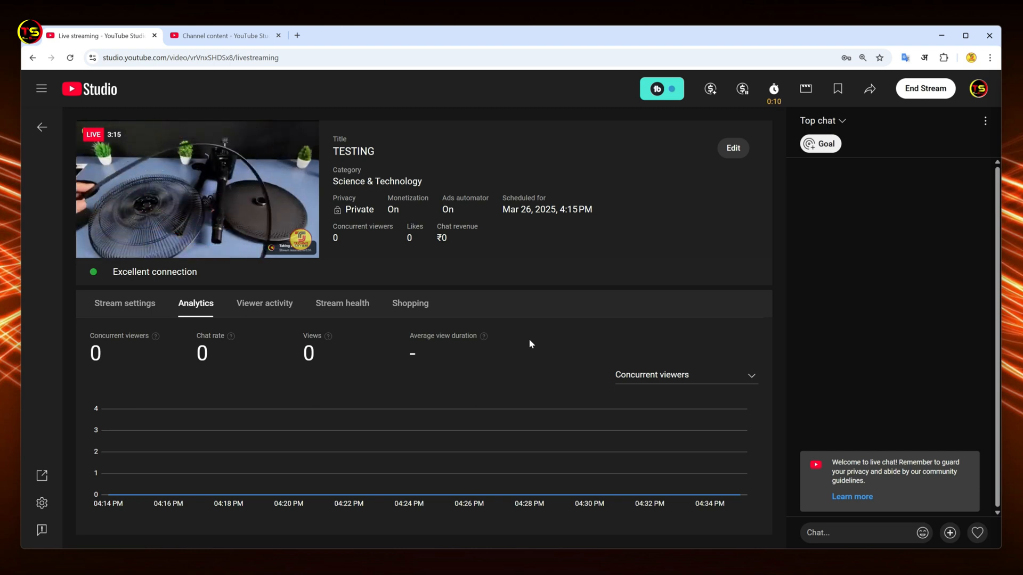
End the break to resume the stream, check the START SOON preview in OBS and minimize the OBS window.
click(773, 89)
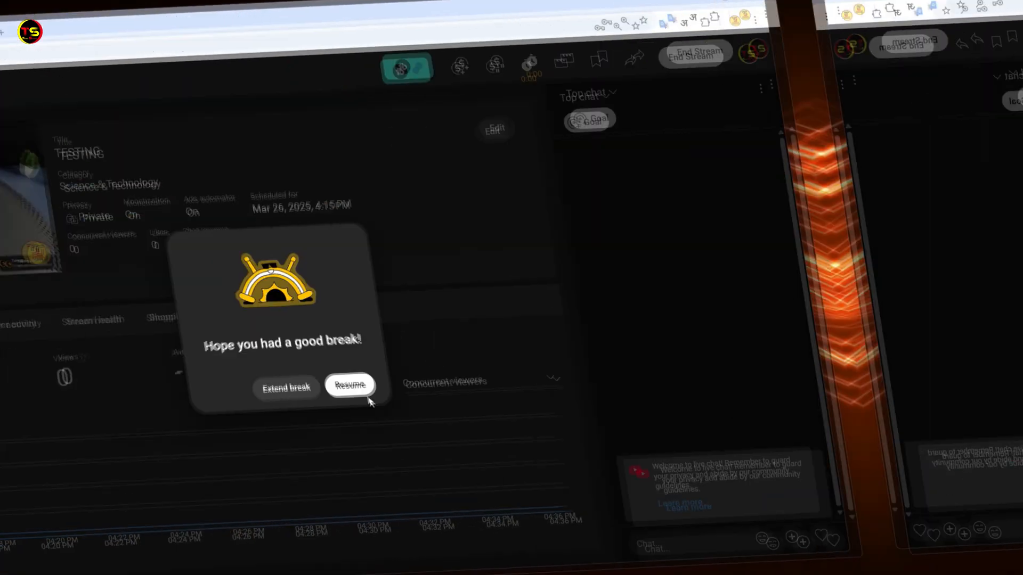
click(367, 397)
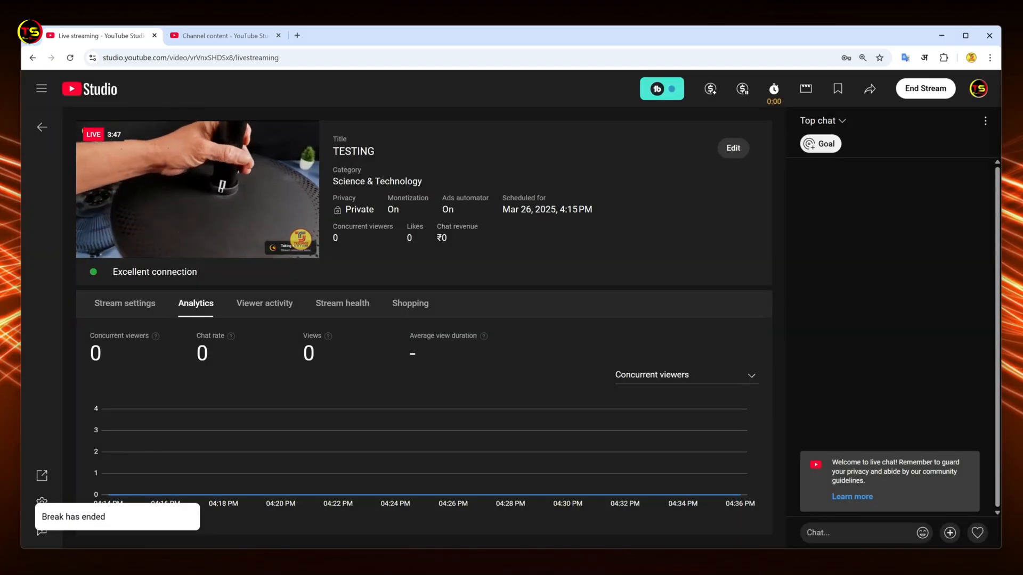
click(709, 574)
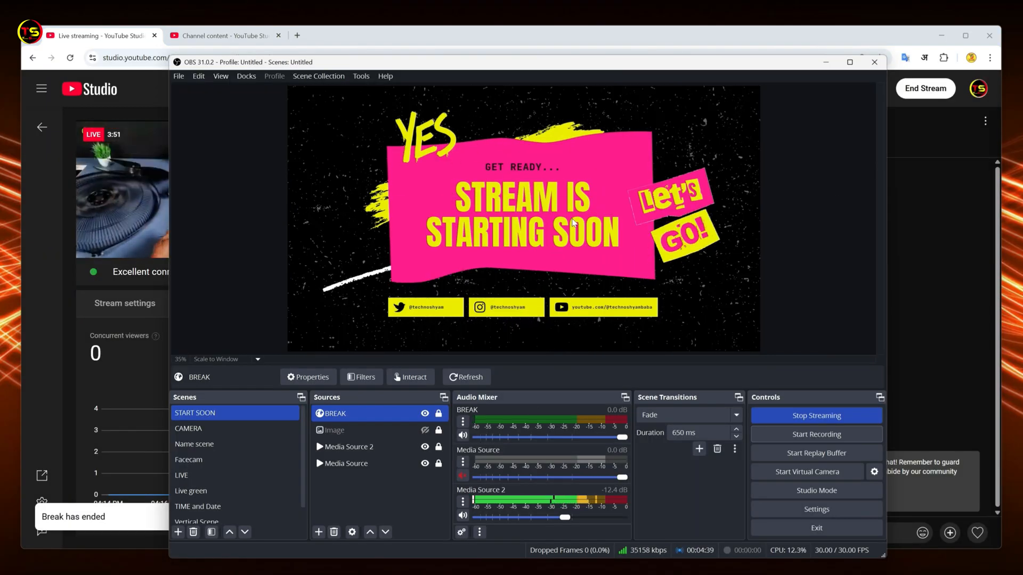
click(825, 63)
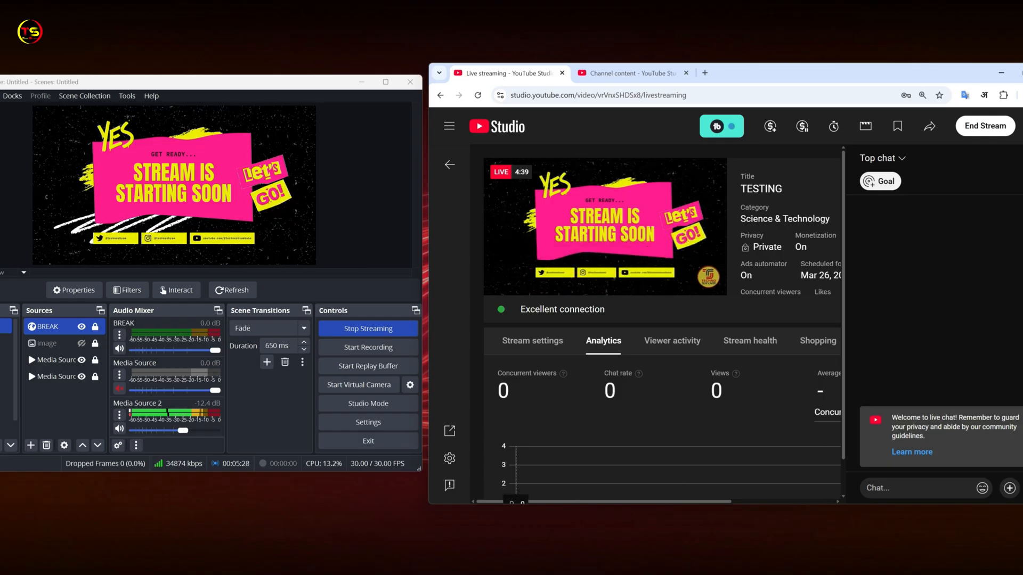
Start another break in YouTube Studio to compare the overlay in both previews, and open the break countdown.
click(834, 127)
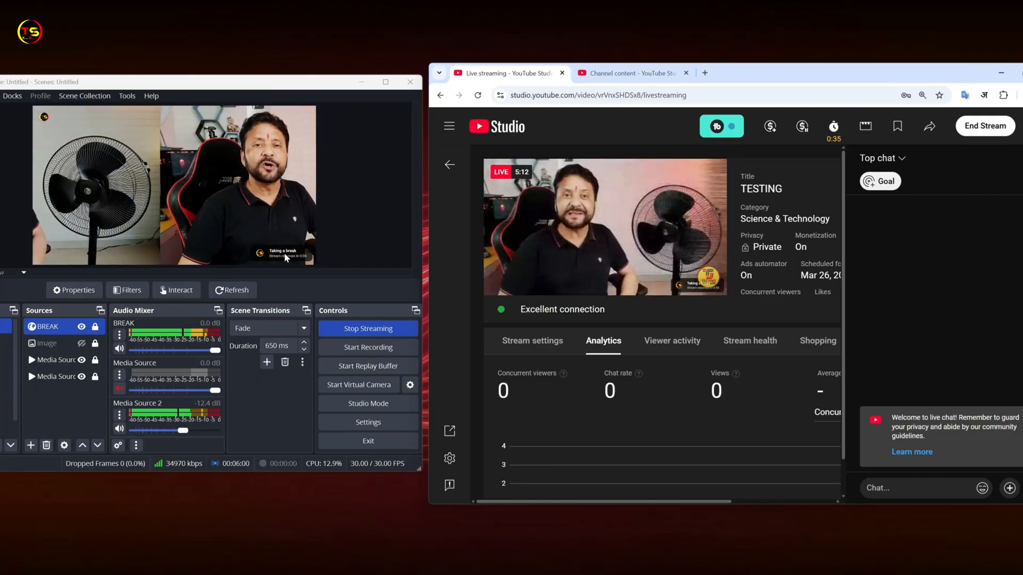
click(834, 127)
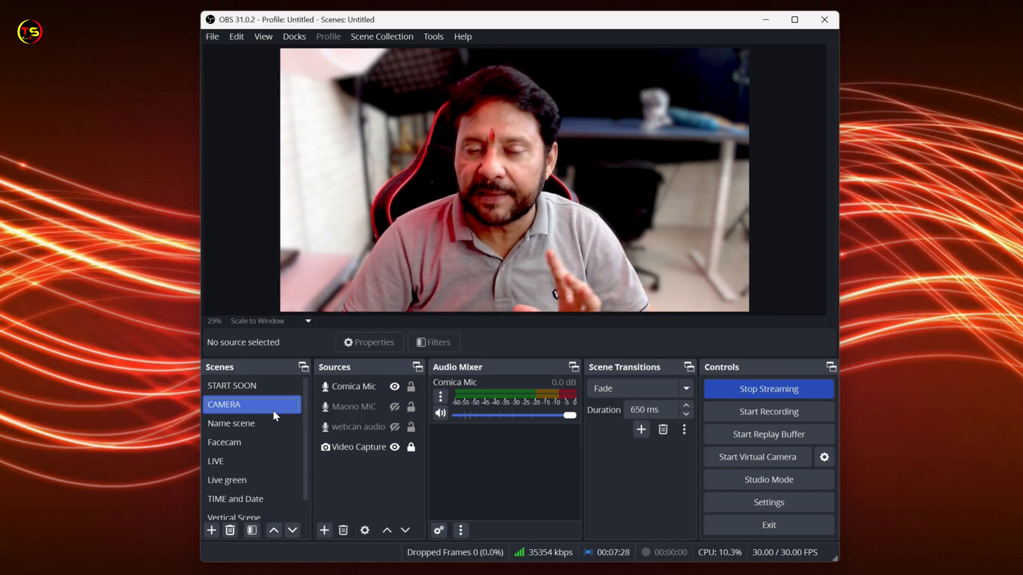
In OBS, compare the sources of the CAMERA and START SOON scenes, and switch to the Name scene.
click(235, 422)
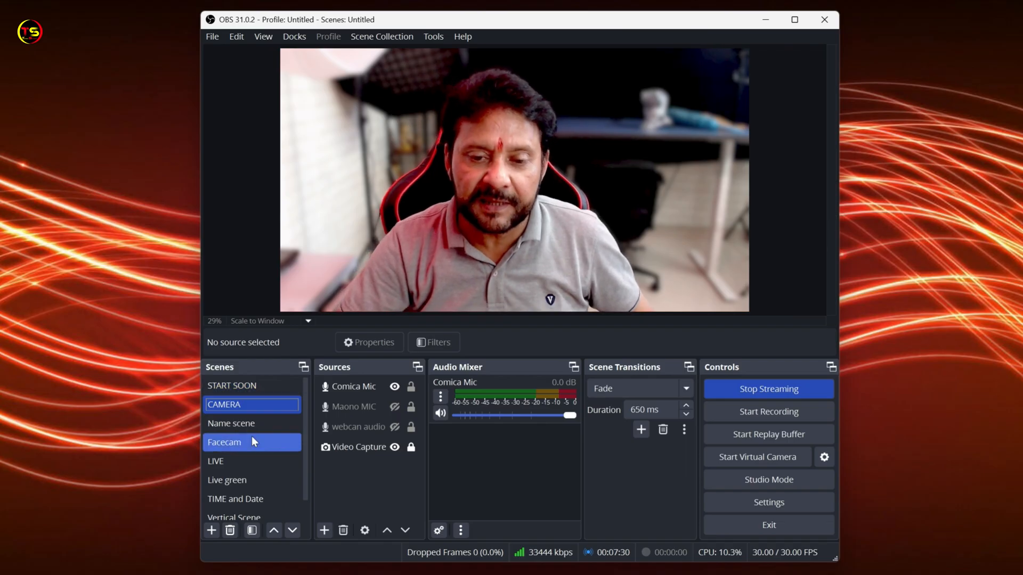
click(242, 404)
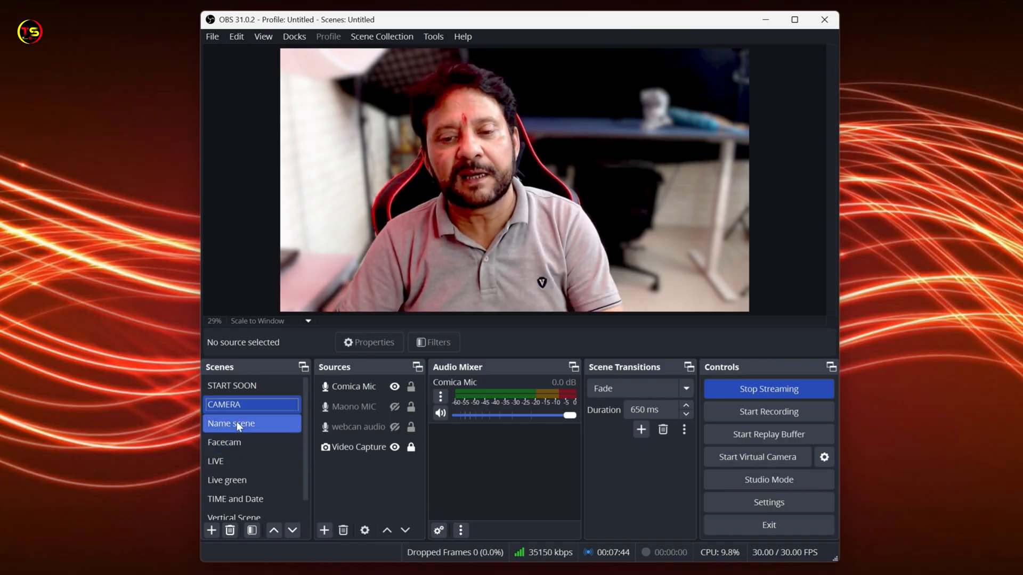
click(238, 386)
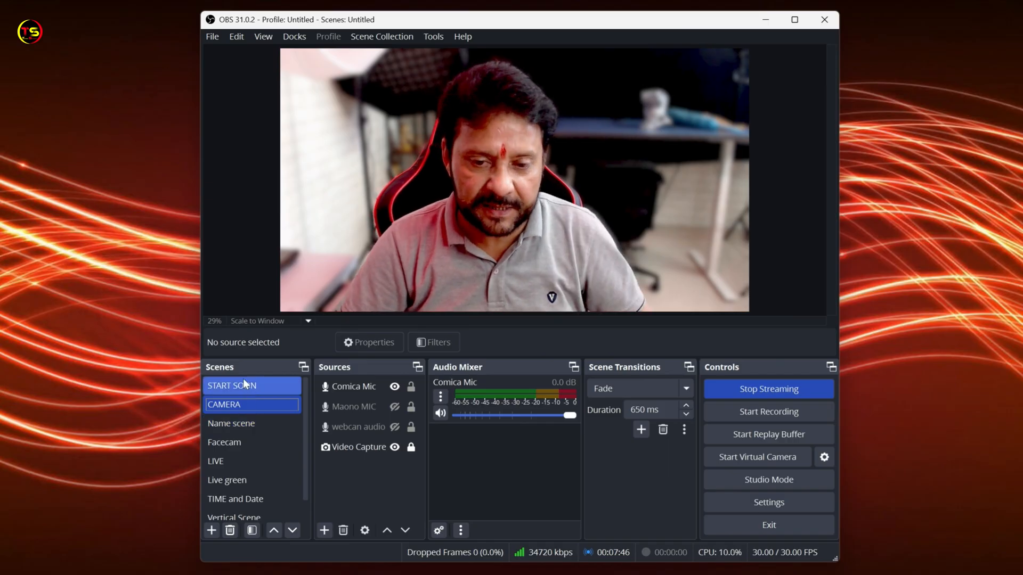
click(349, 388)
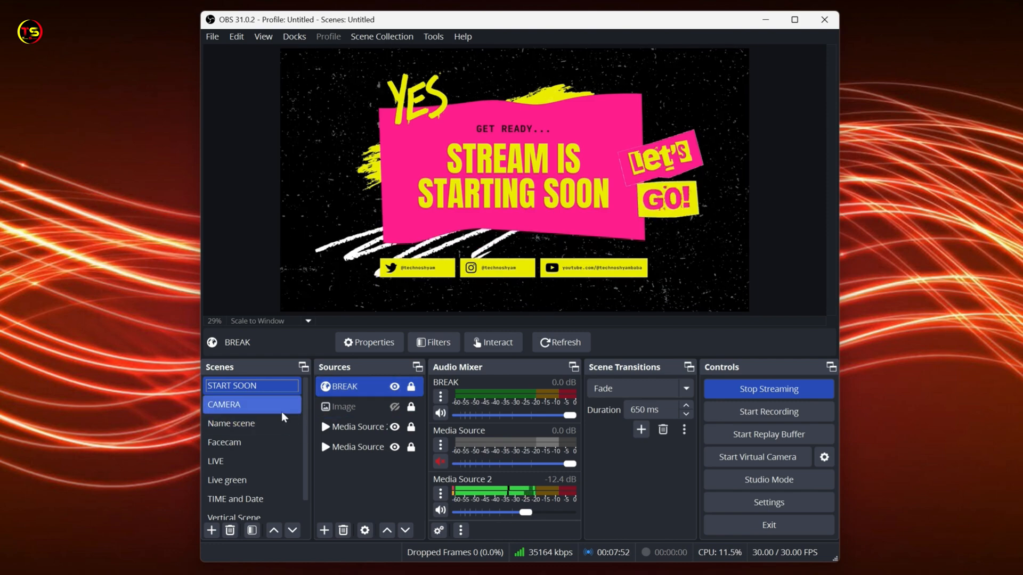
click(245, 408)
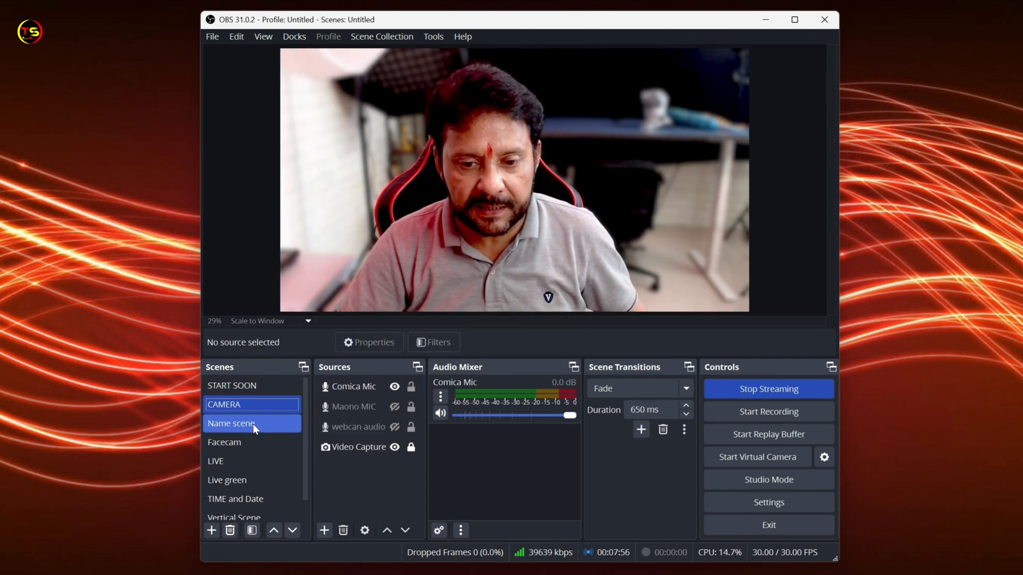
click(254, 424)
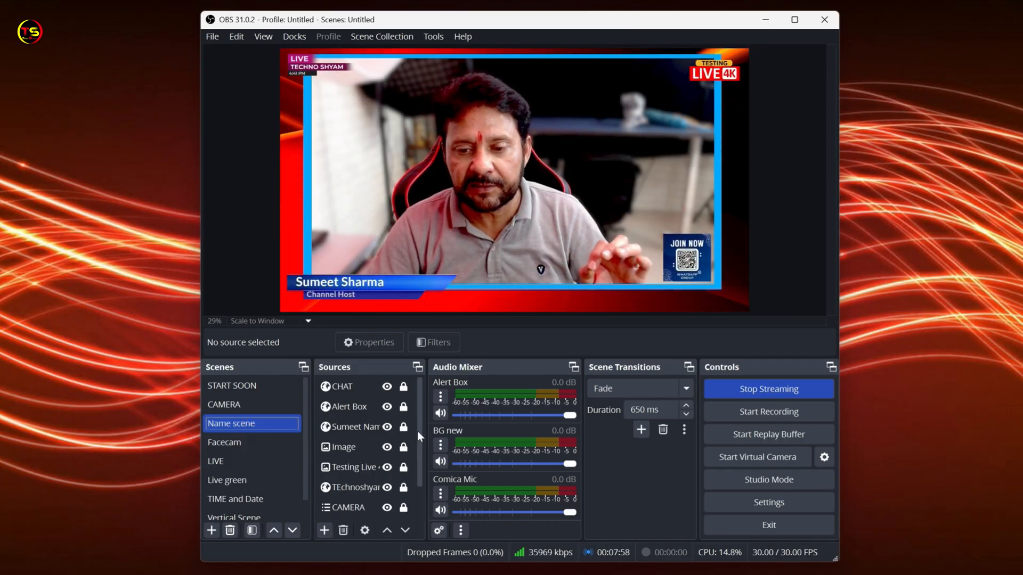
Add the existing BREAK browser source to the Name scene, keeping it visible.
click(323, 531)
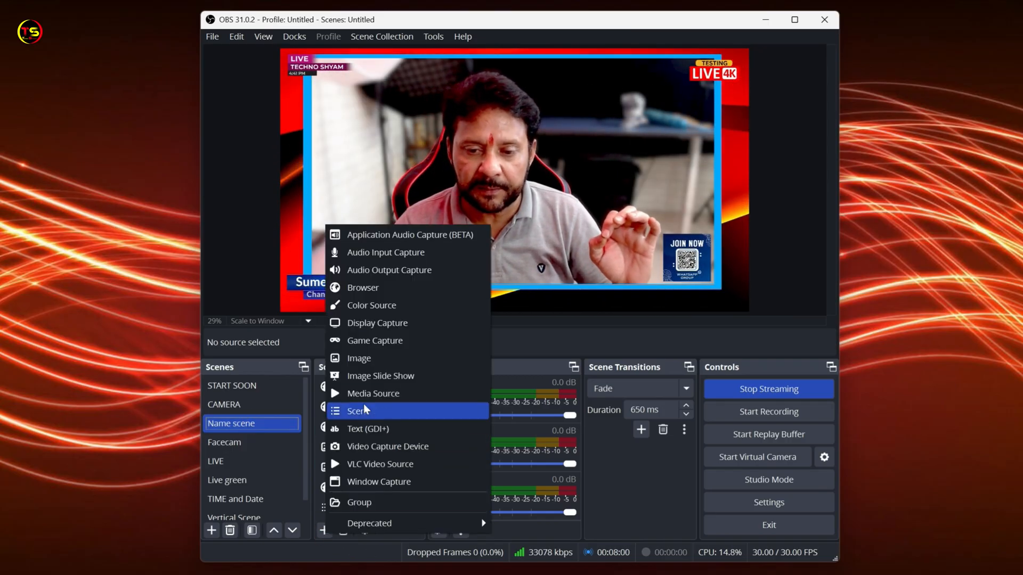
click(363, 288)
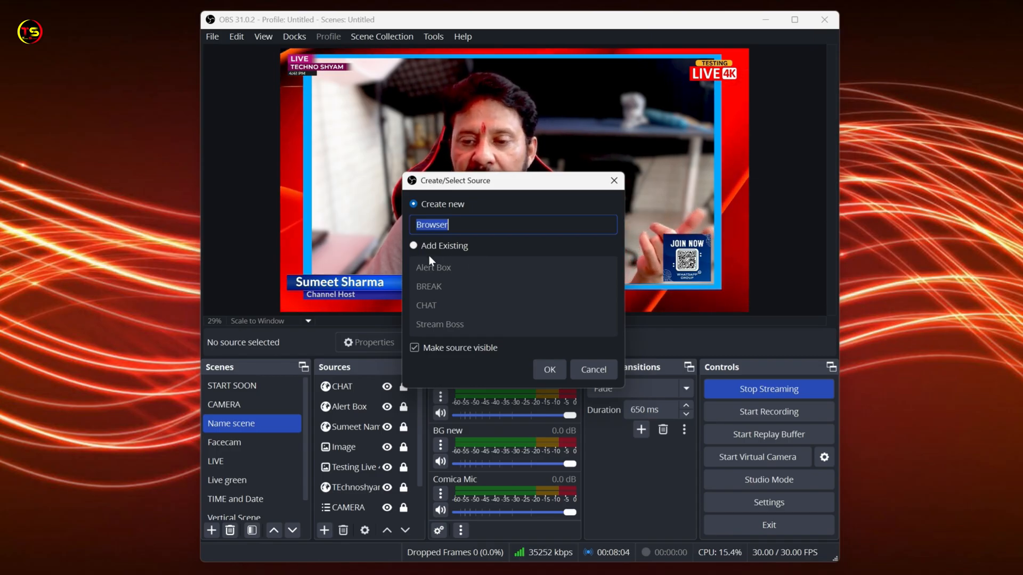
click(414, 246)
click(454, 291)
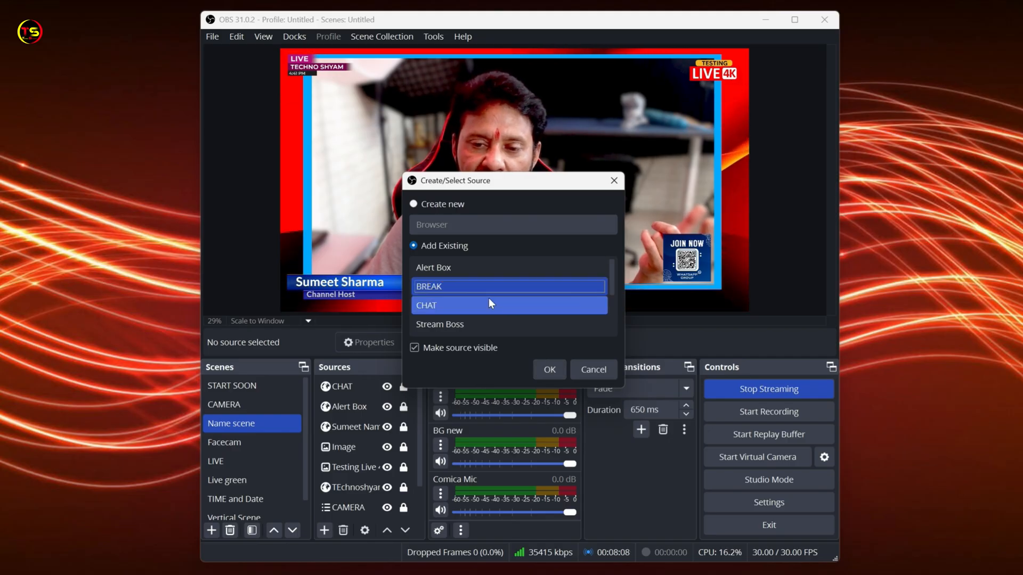
key(Return)
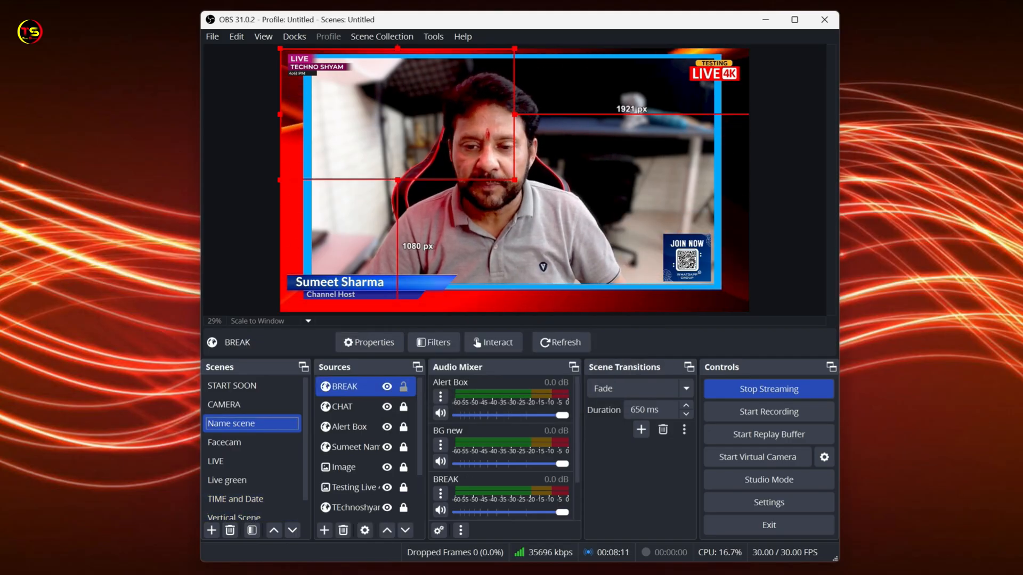
Fit the BREAK source to the screen and lock it in the Name scene, then switch to the Facecam scene.
right_click(343, 389)
mouse_move(501, 133)
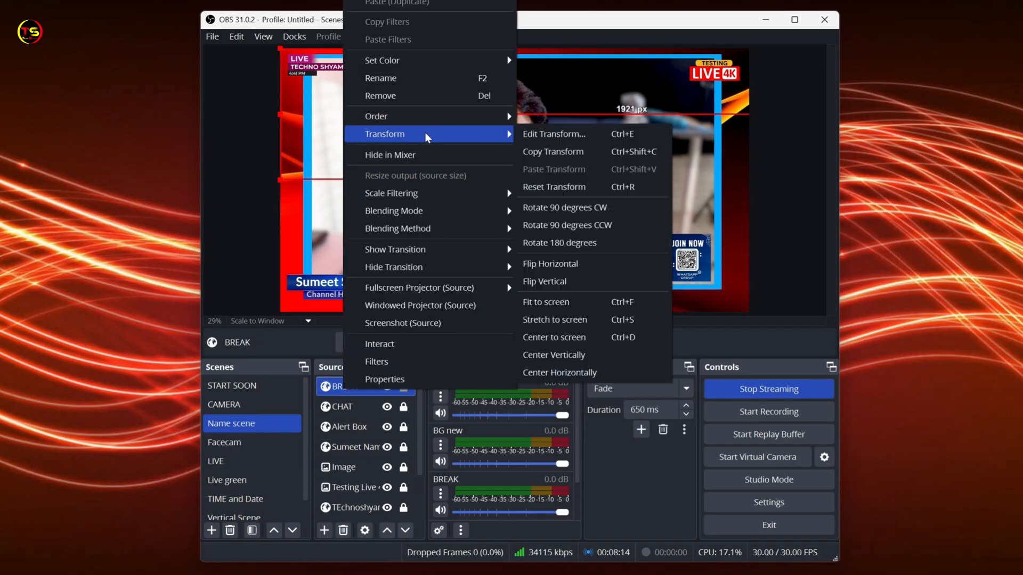
click(558, 303)
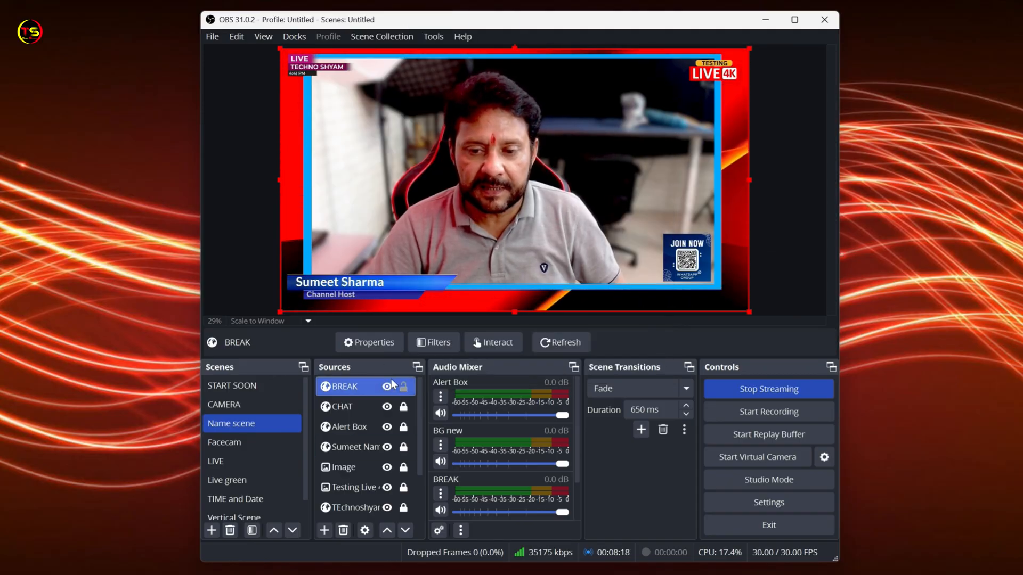
click(251, 444)
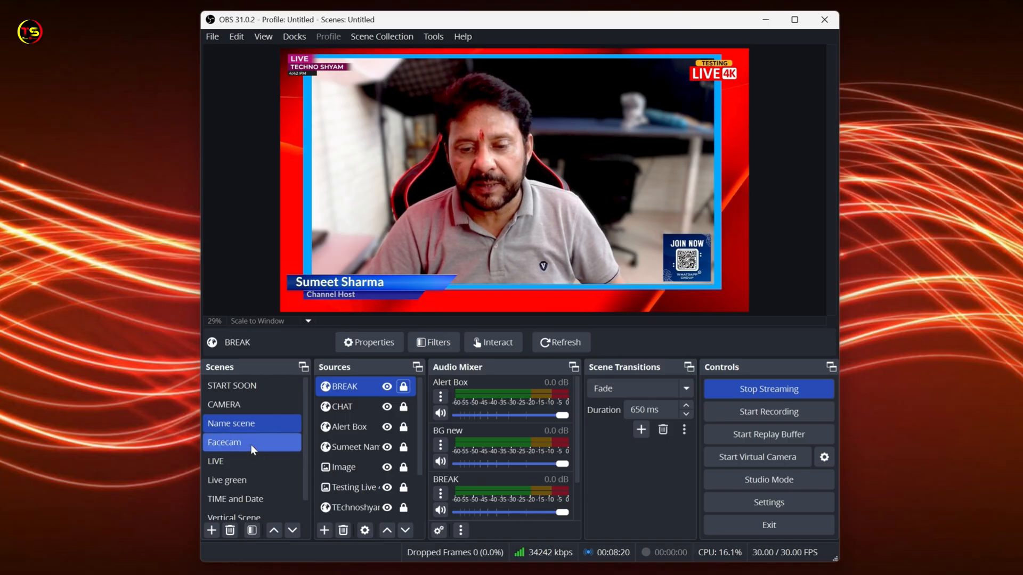